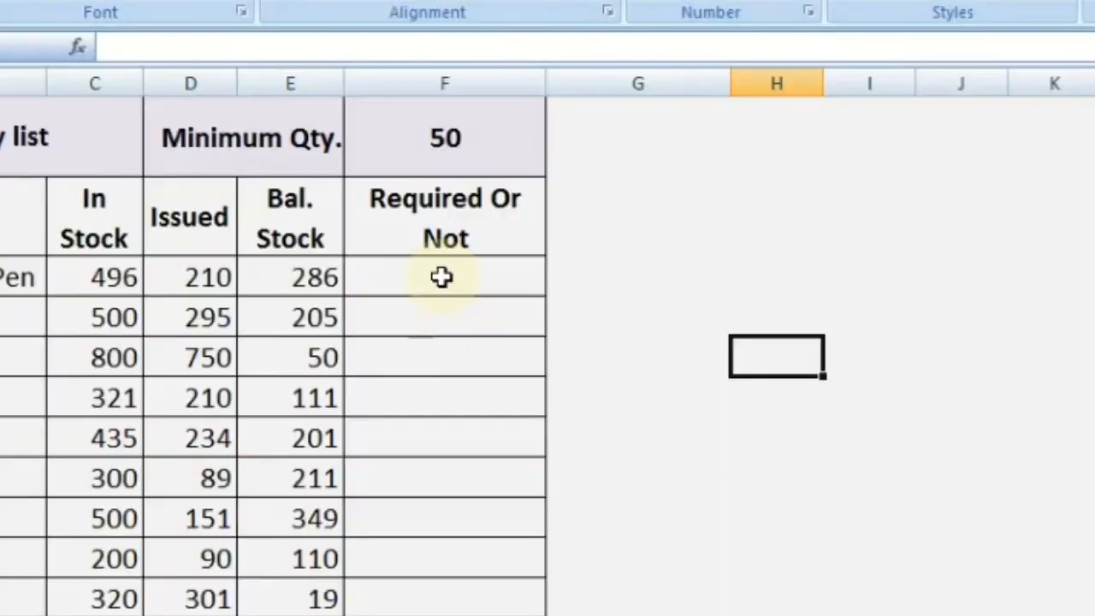
Enter an IF formula in F3 returning "N.R" when the balance stock in E3 is at least 50, otherwise "Required".
click(387, 250)
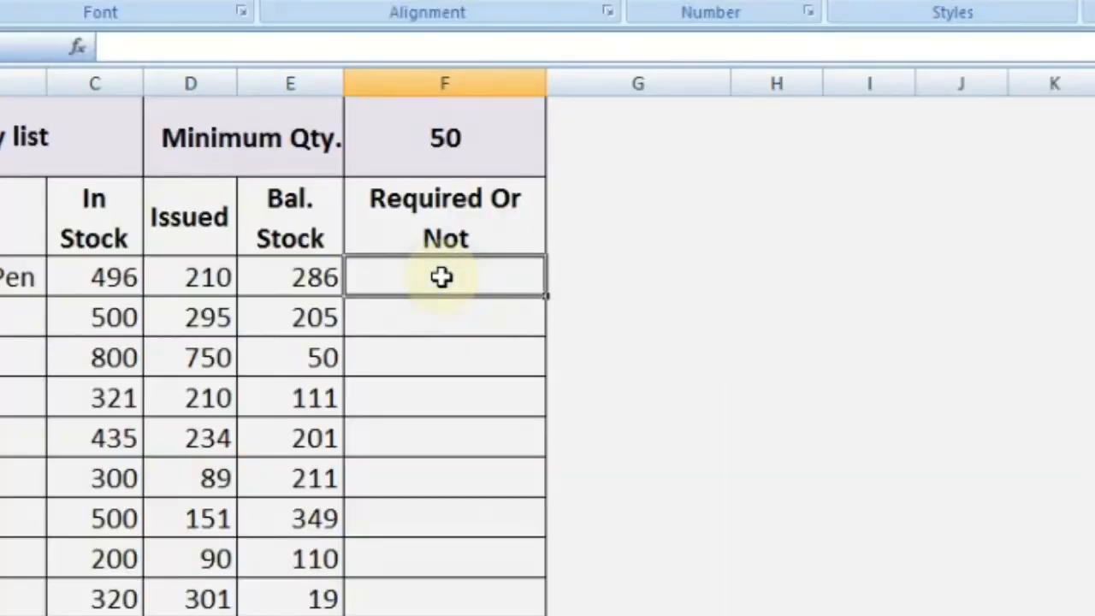
text(=)
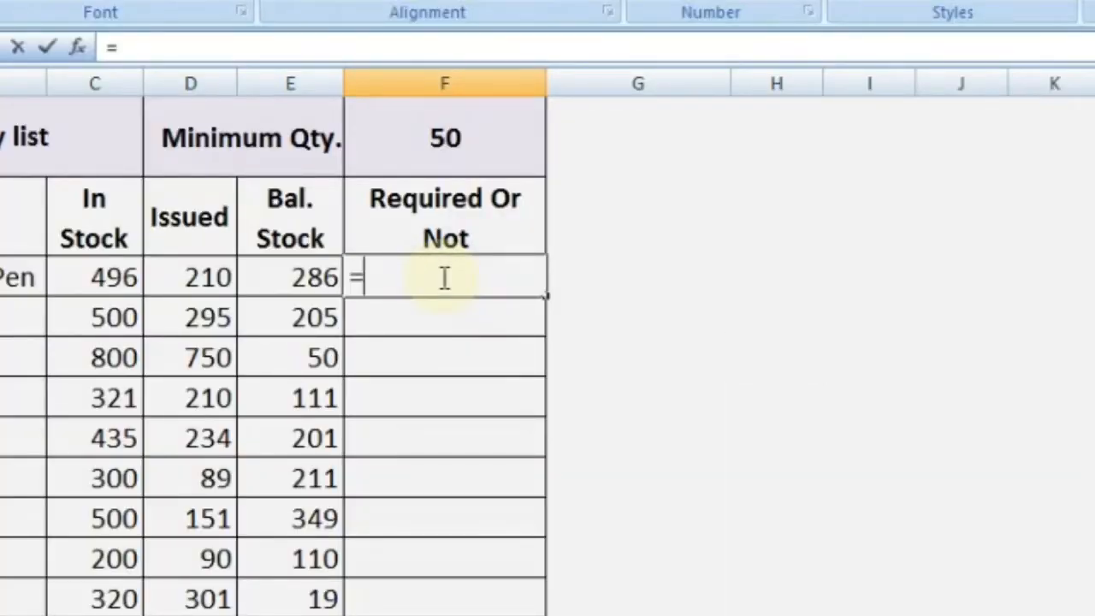
text(if)
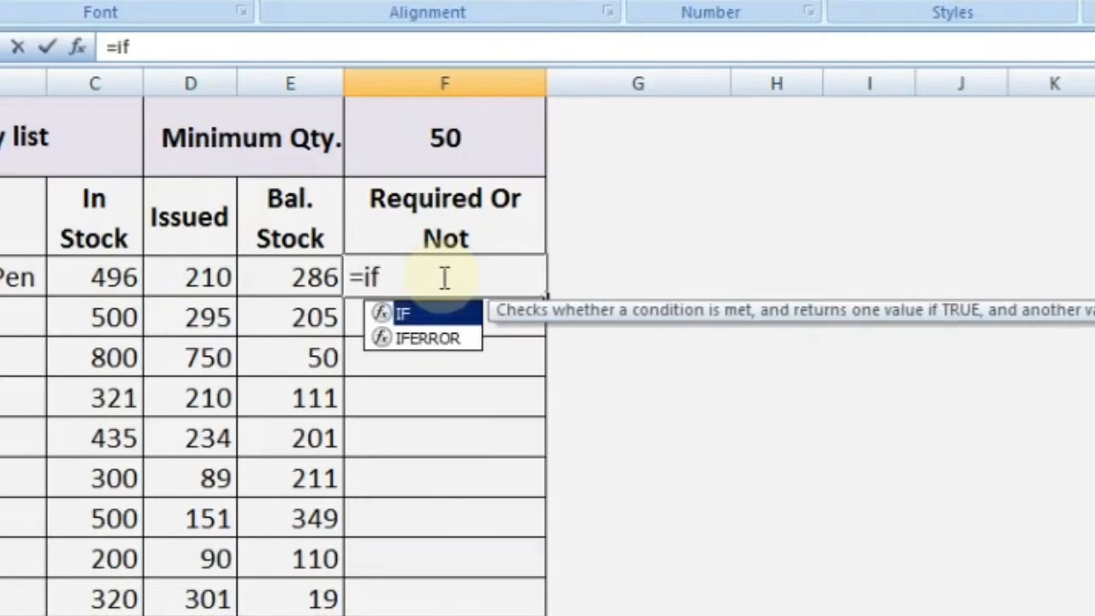
text(()
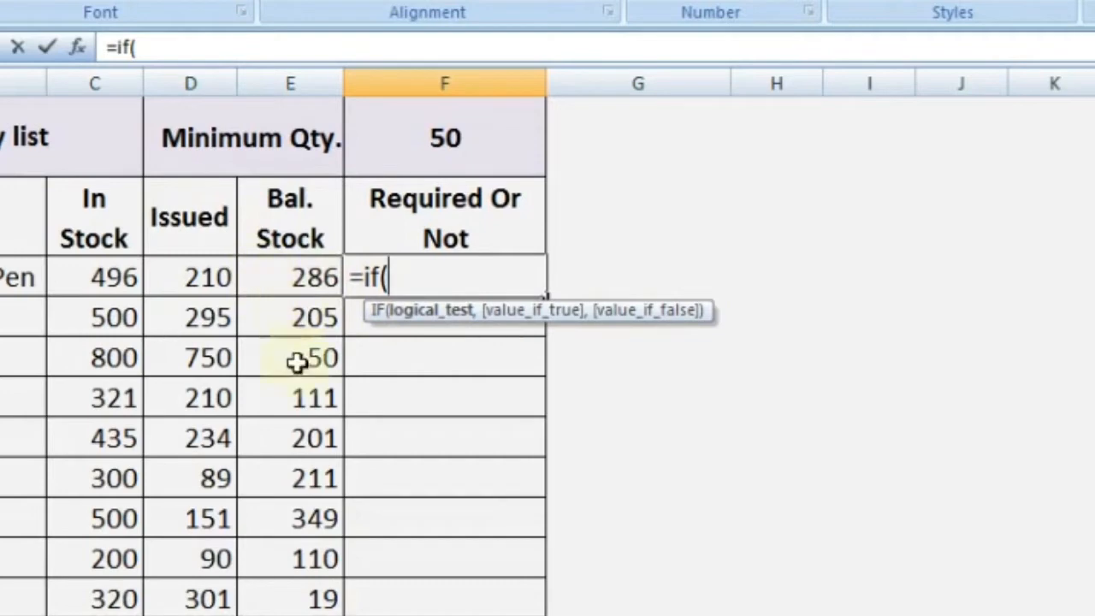
click(301, 275)
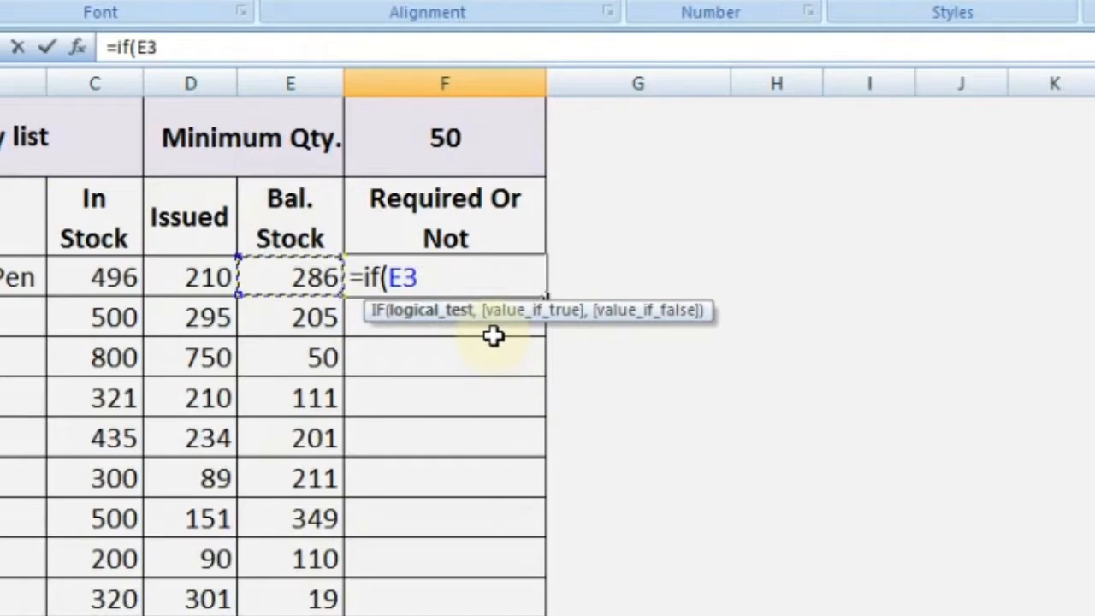
text(>)
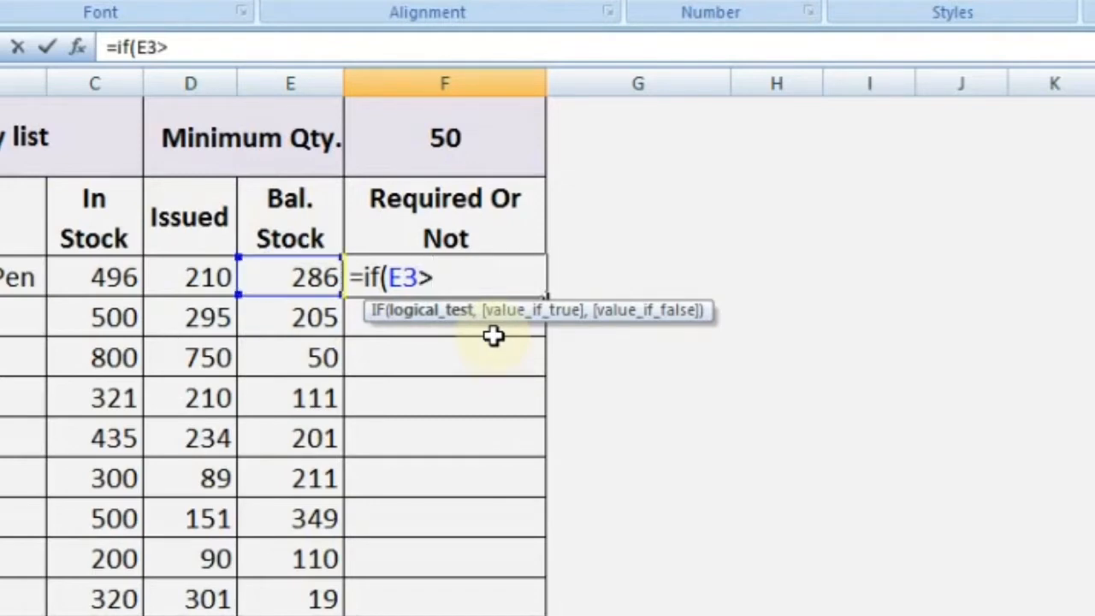
text(=50)
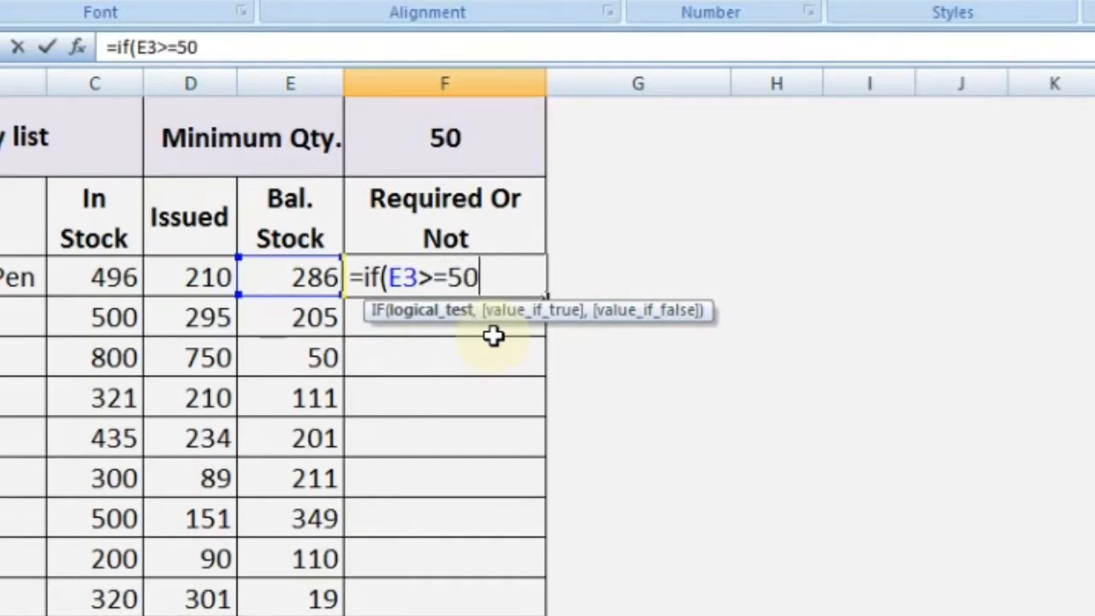
text(,)
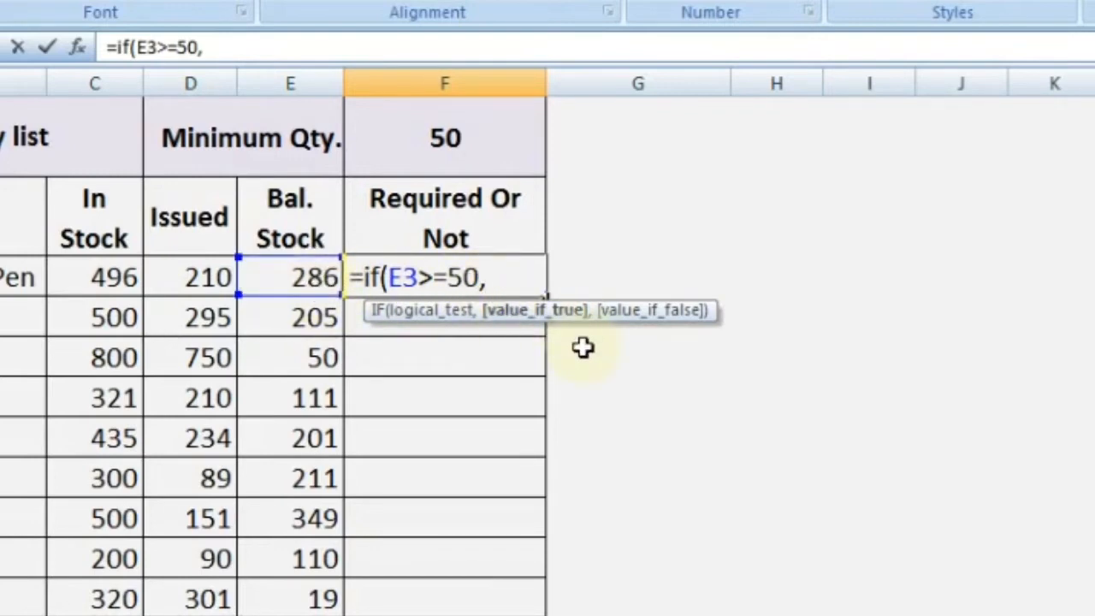
text(")
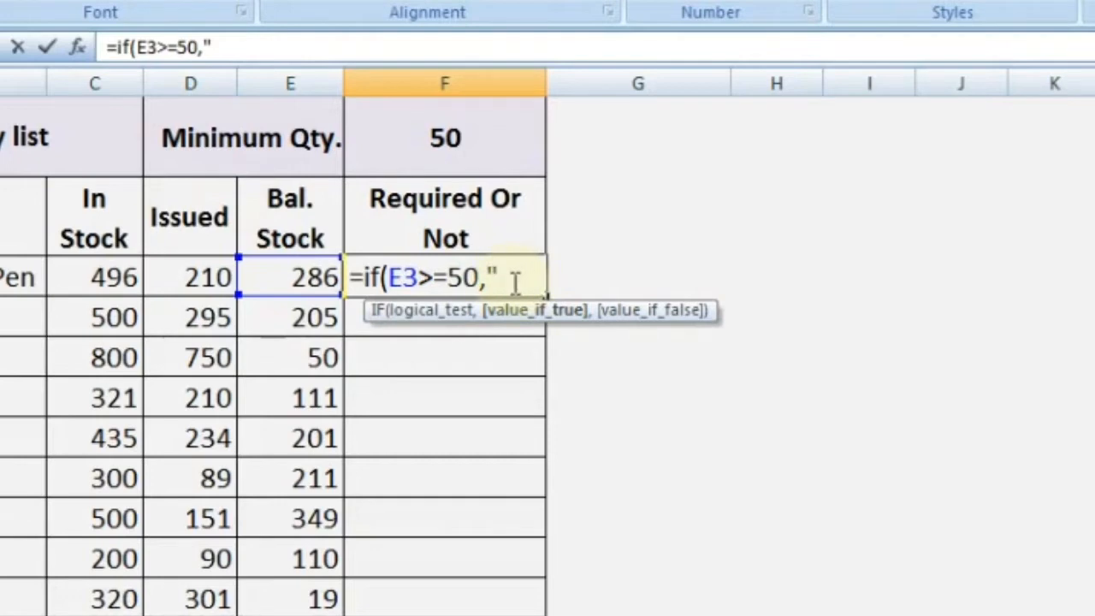
text(N.)
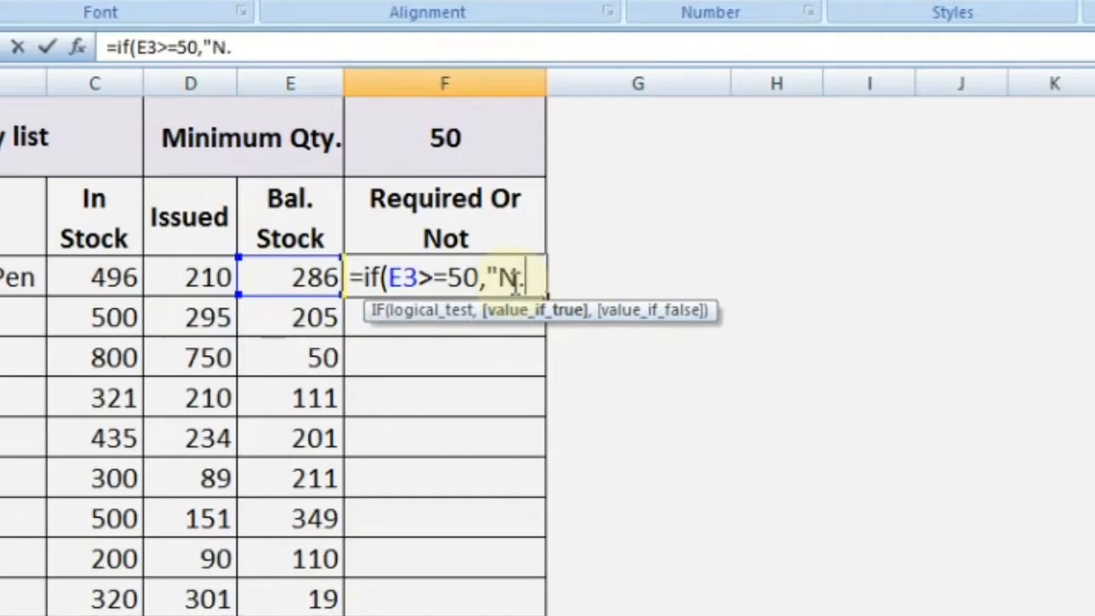
text(R")
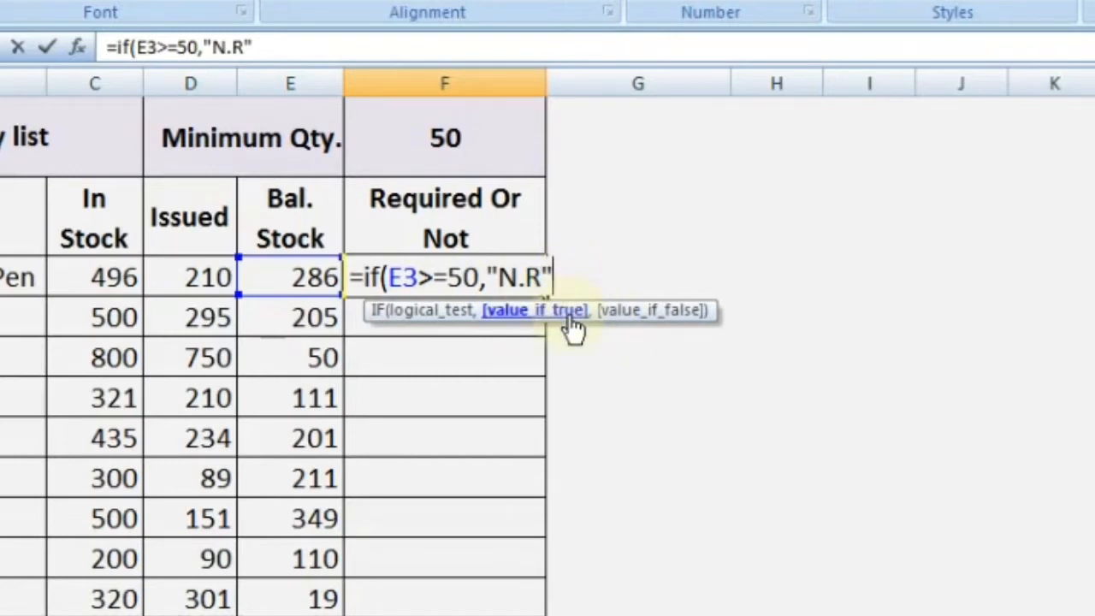
text(,)
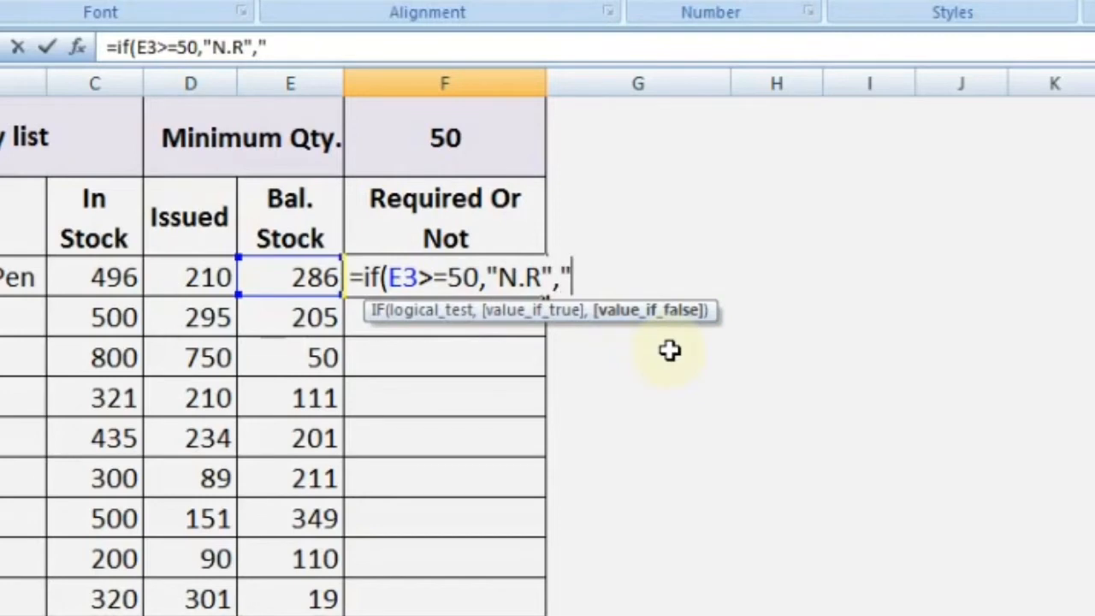
text(R)
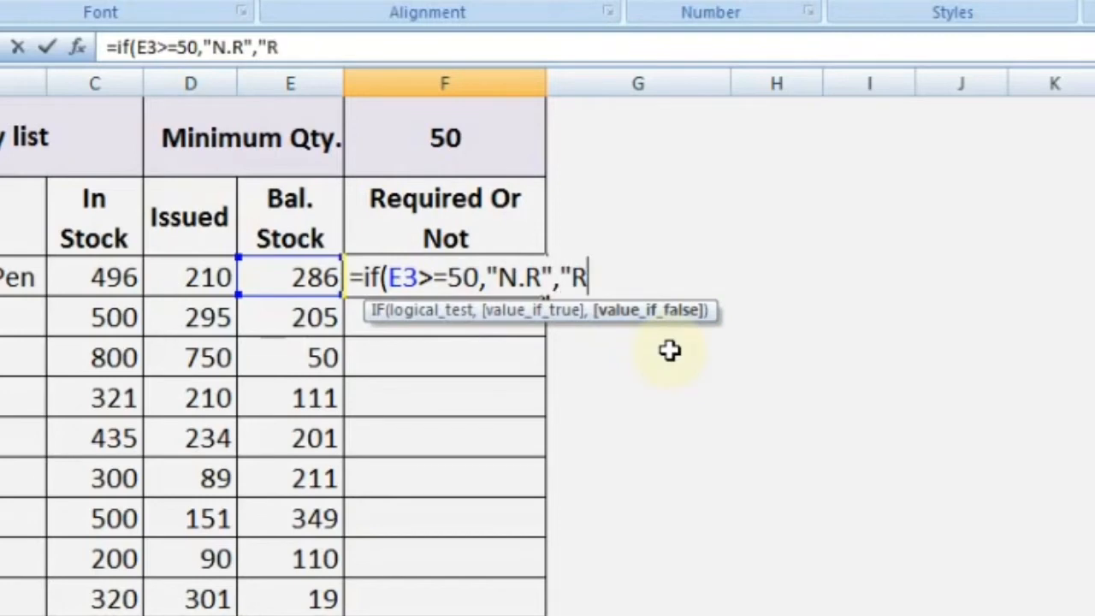
text(equ)
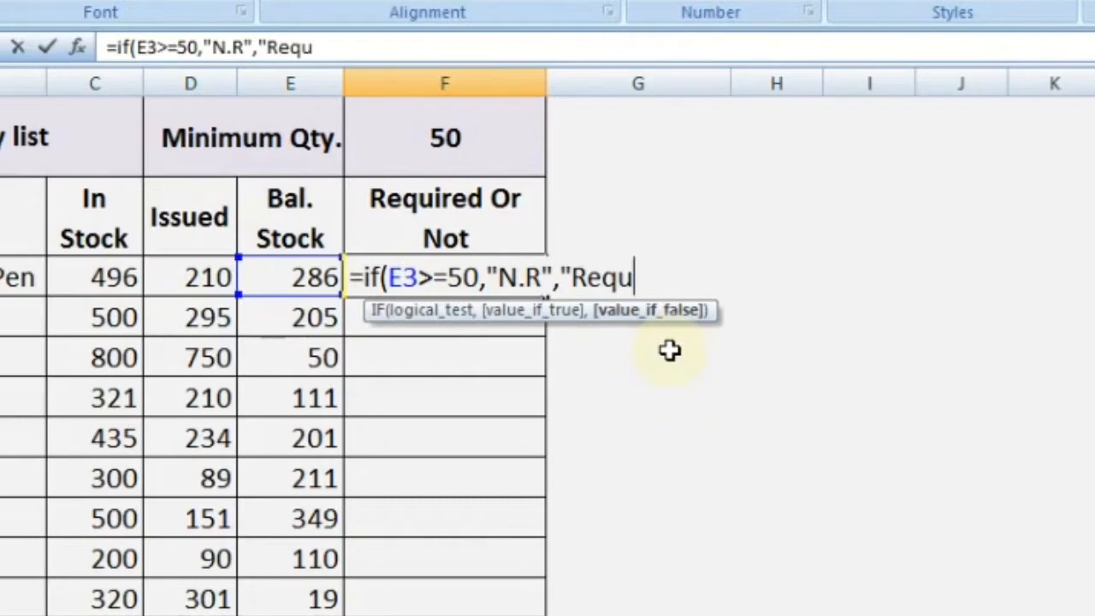
text(ired"))
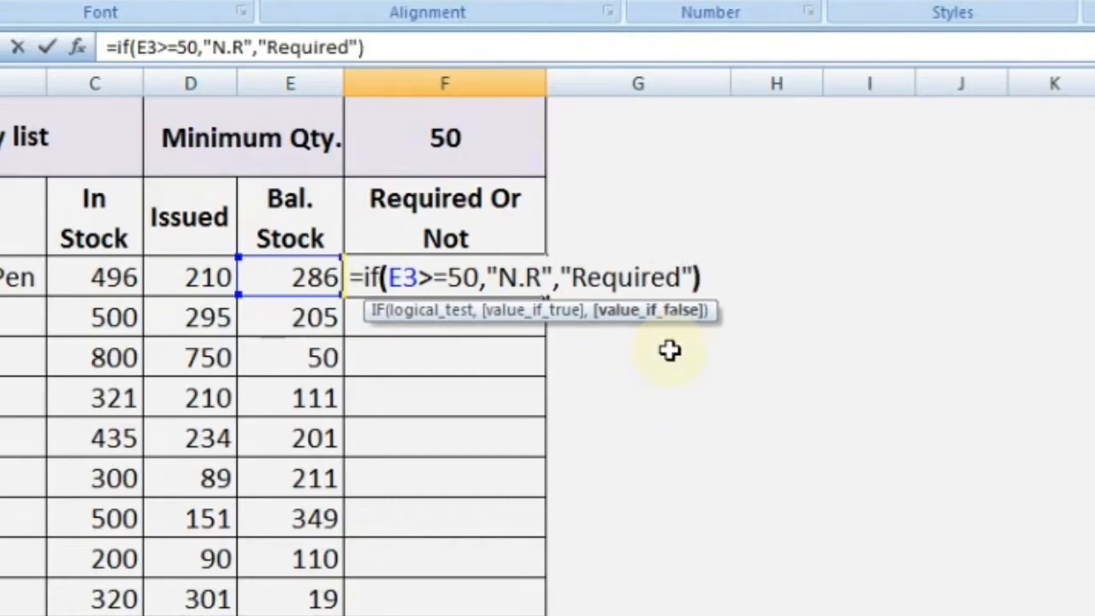
key(Return)
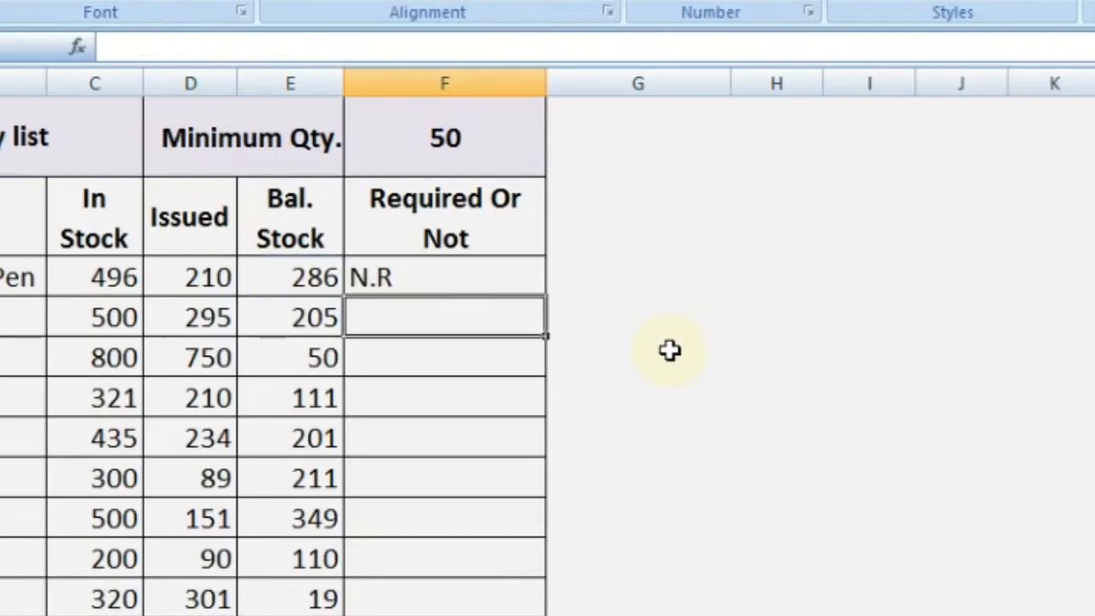
Fill the F3 formula down through F14 for all stationery items.
click(446, 283)
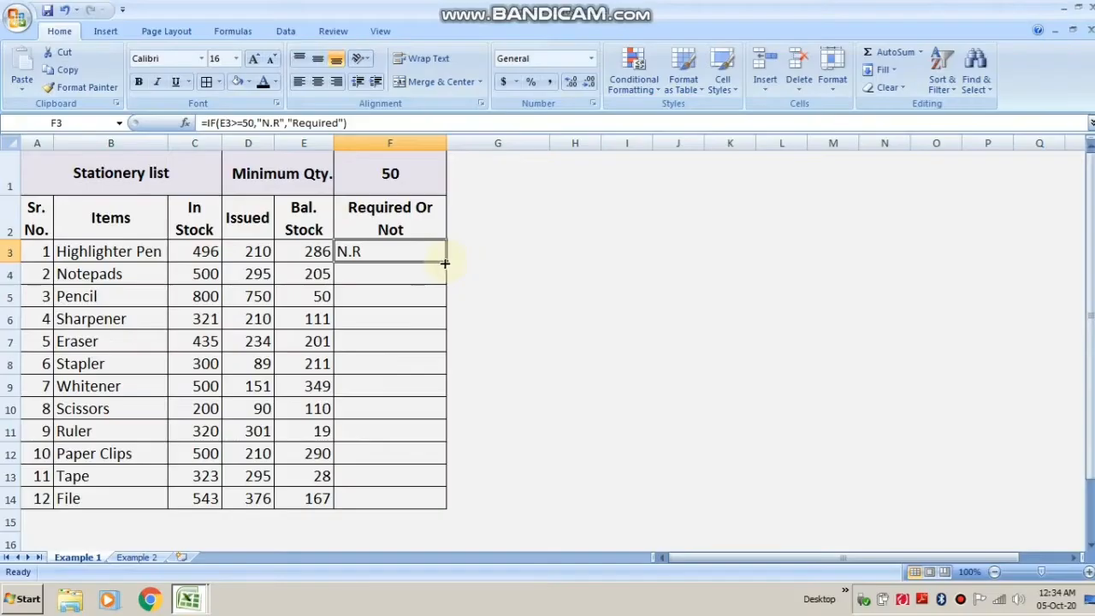
drag(545, 296, 547, 543)
drag(446, 400, 448, 505)
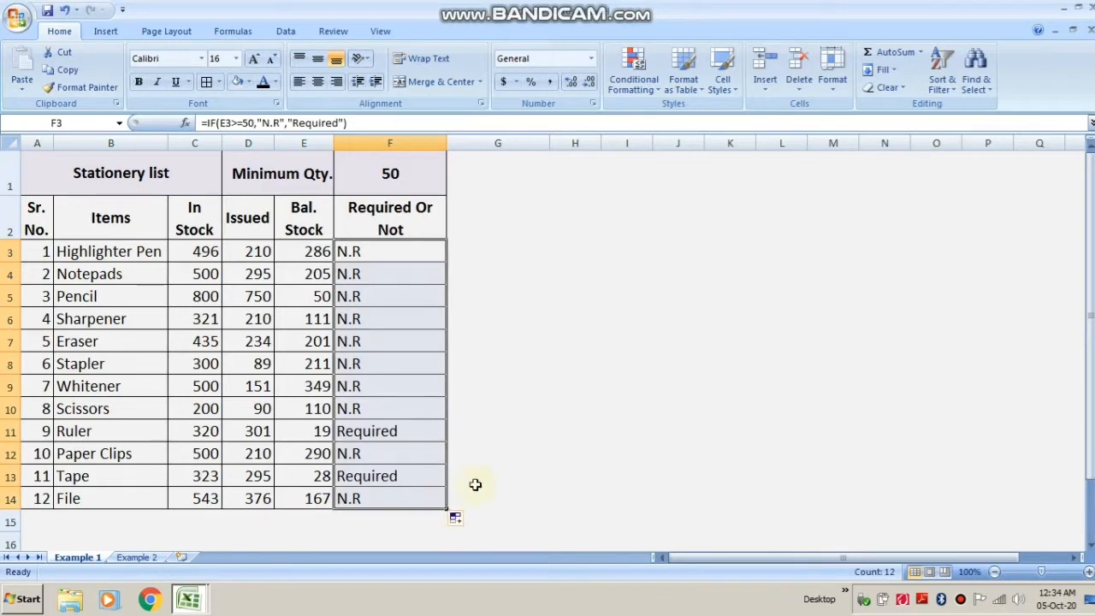
Change the Pencil's issued quantity to 72.
click(503, 384)
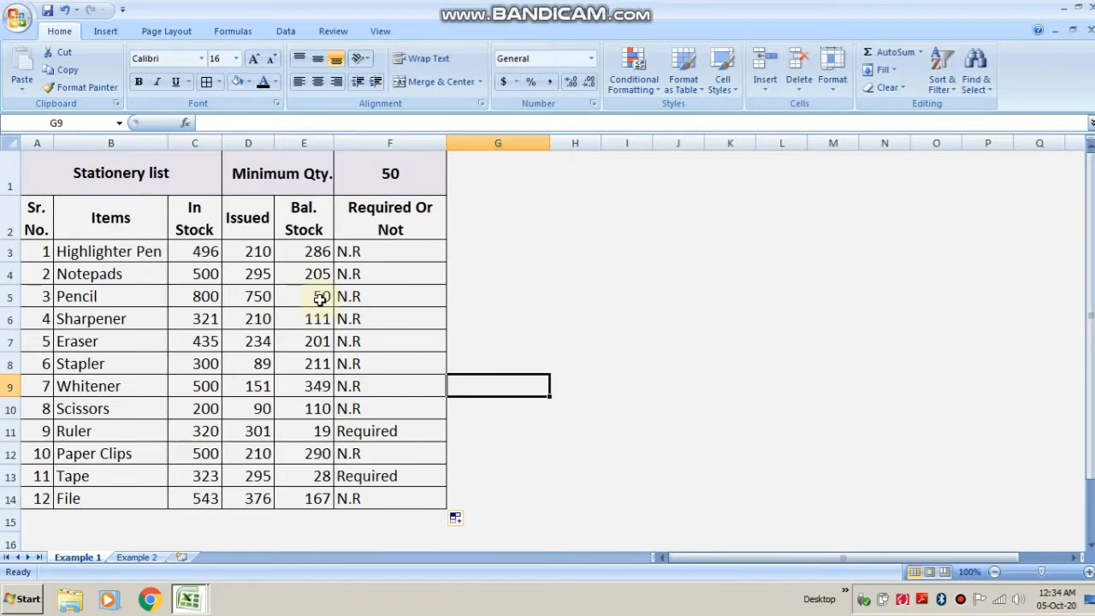
click(261, 299)
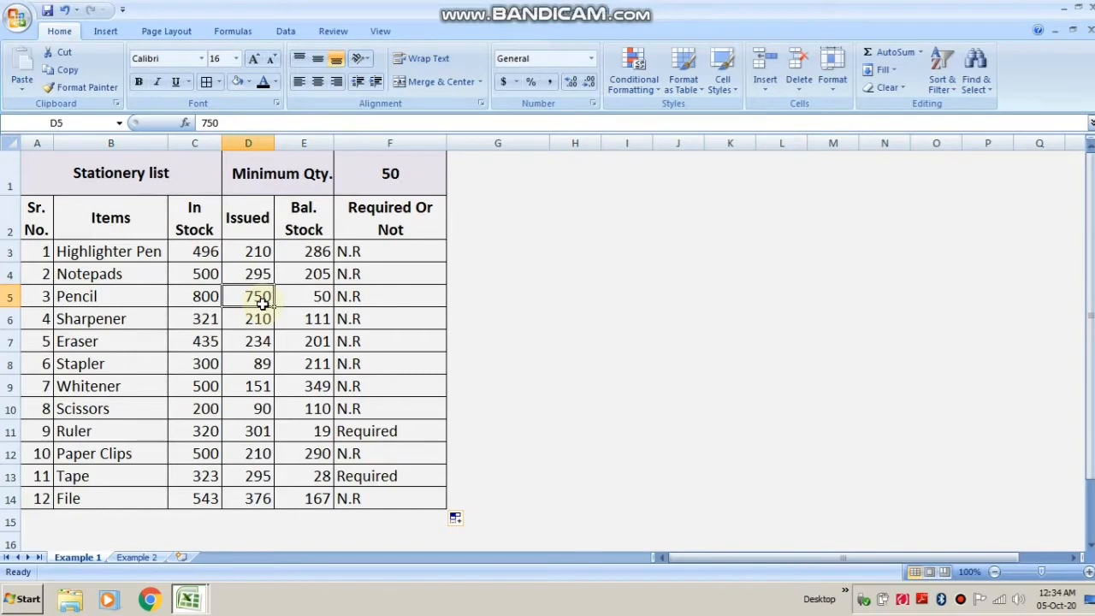
text(72)
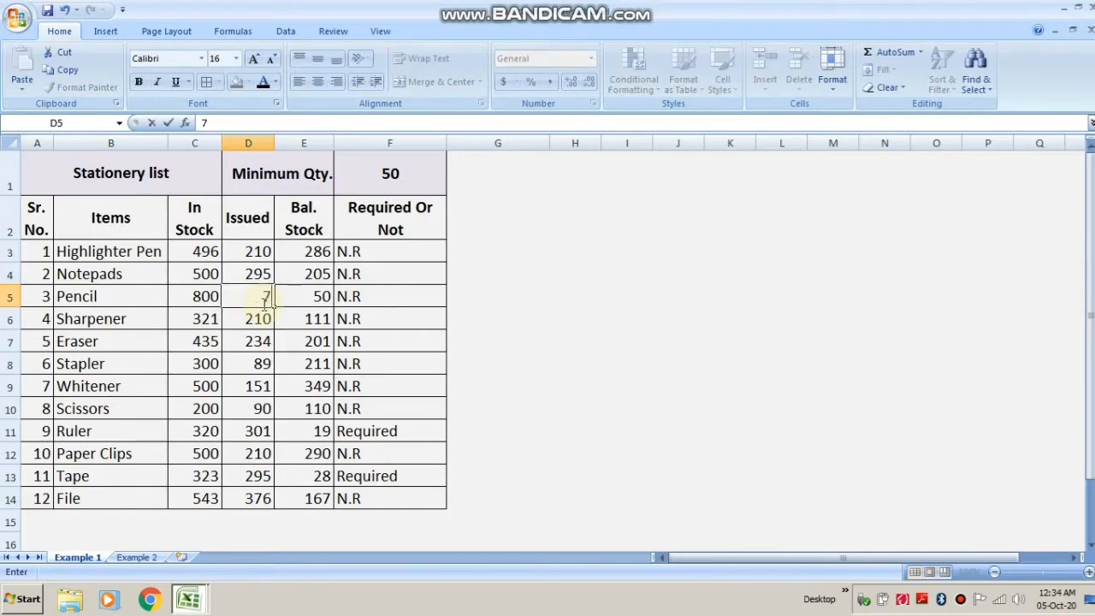
key(Tab)
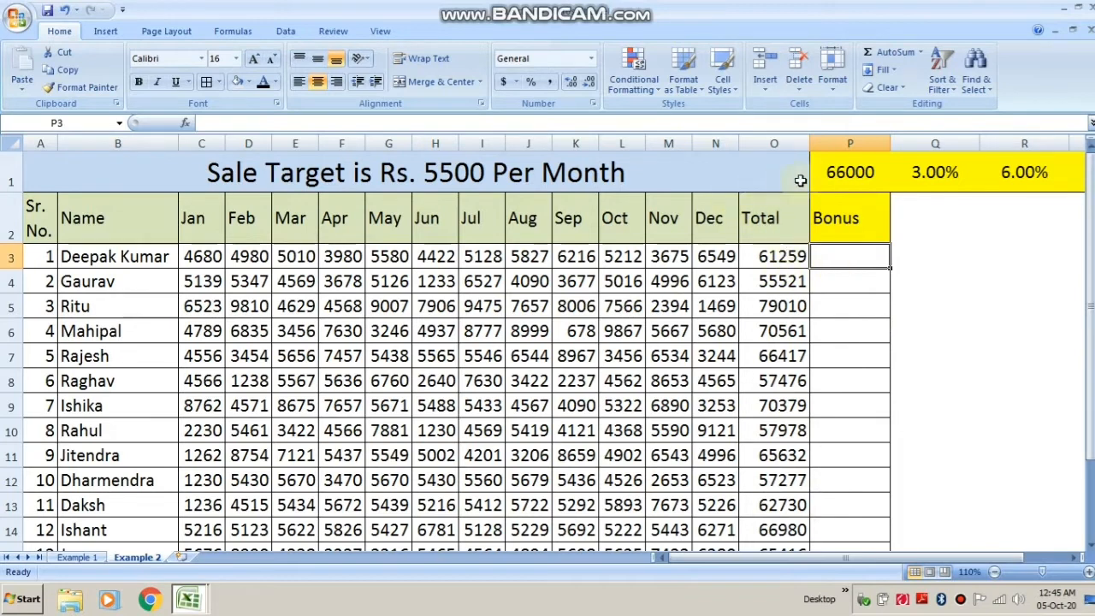
Inspect the target and bonus percentage cells on the Example 2 sheet.
click(1022, 183)
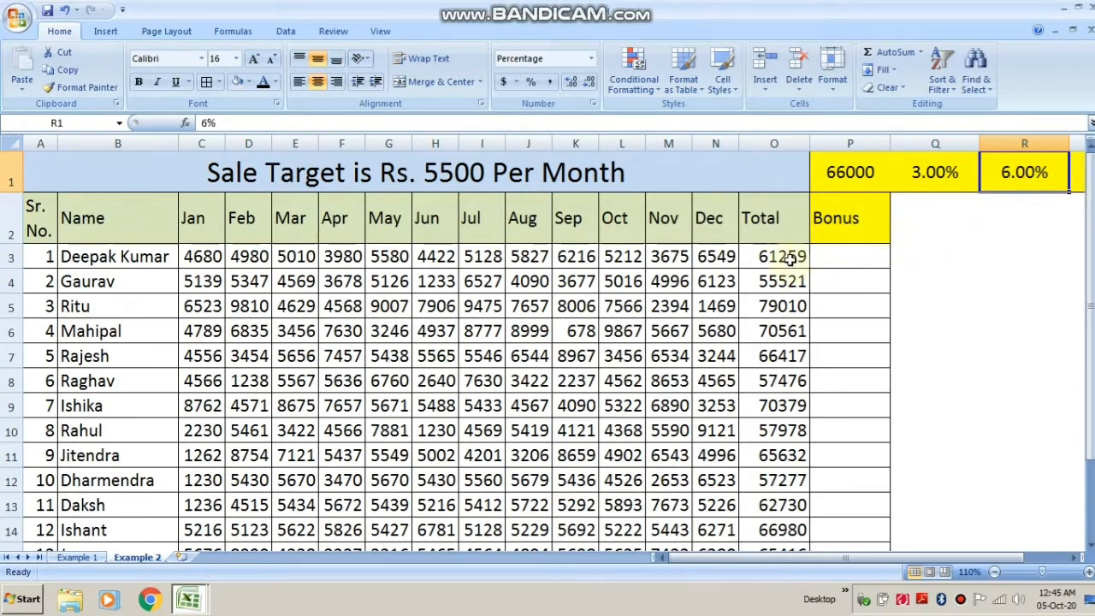
click(935, 182)
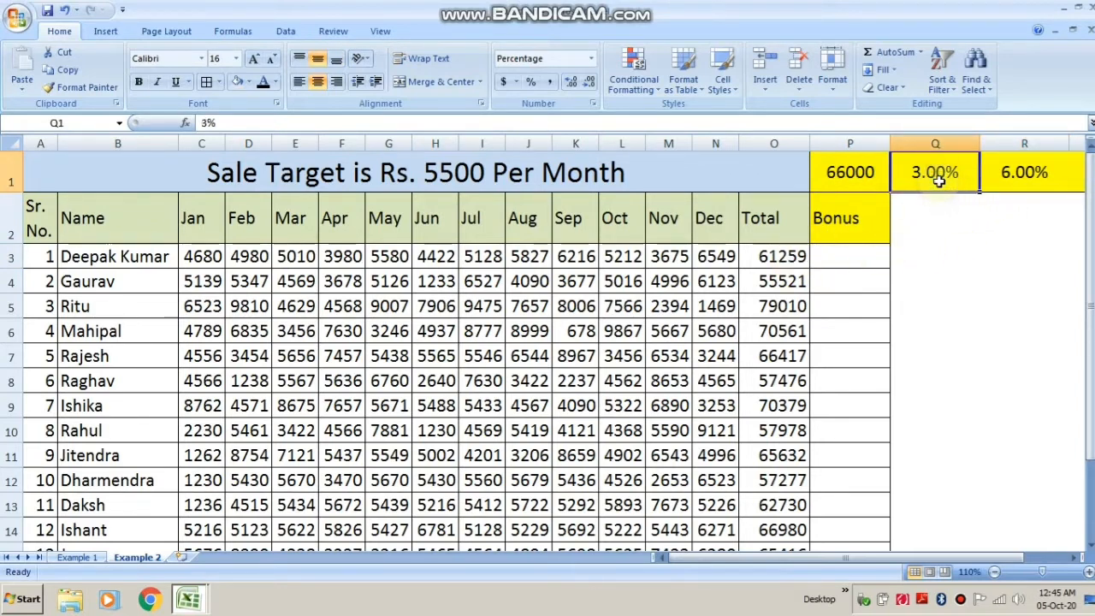
click(840, 308)
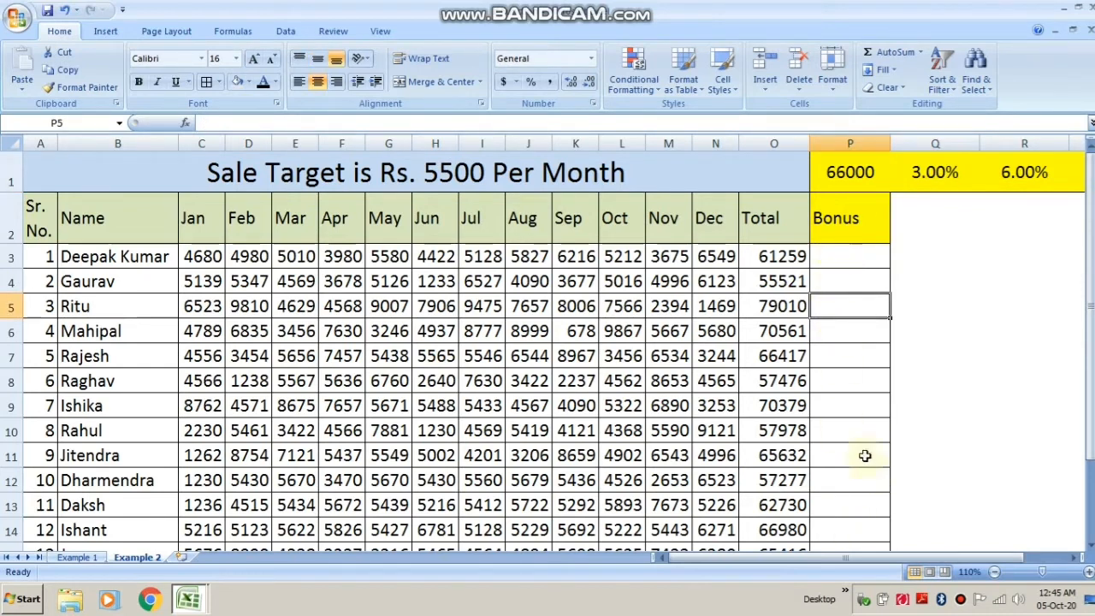
click(856, 174)
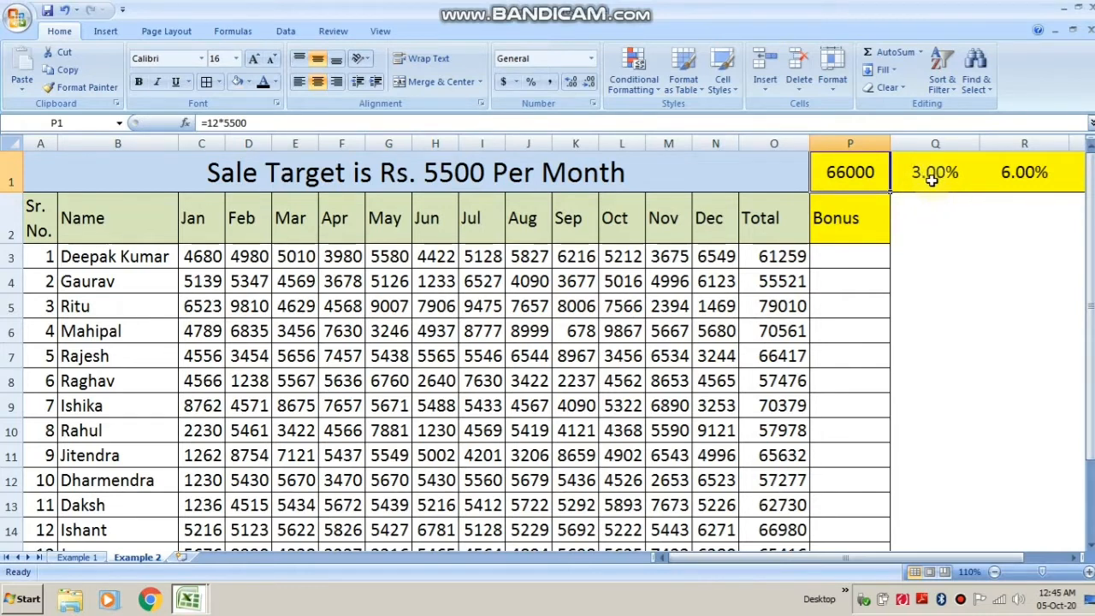
click(930, 251)
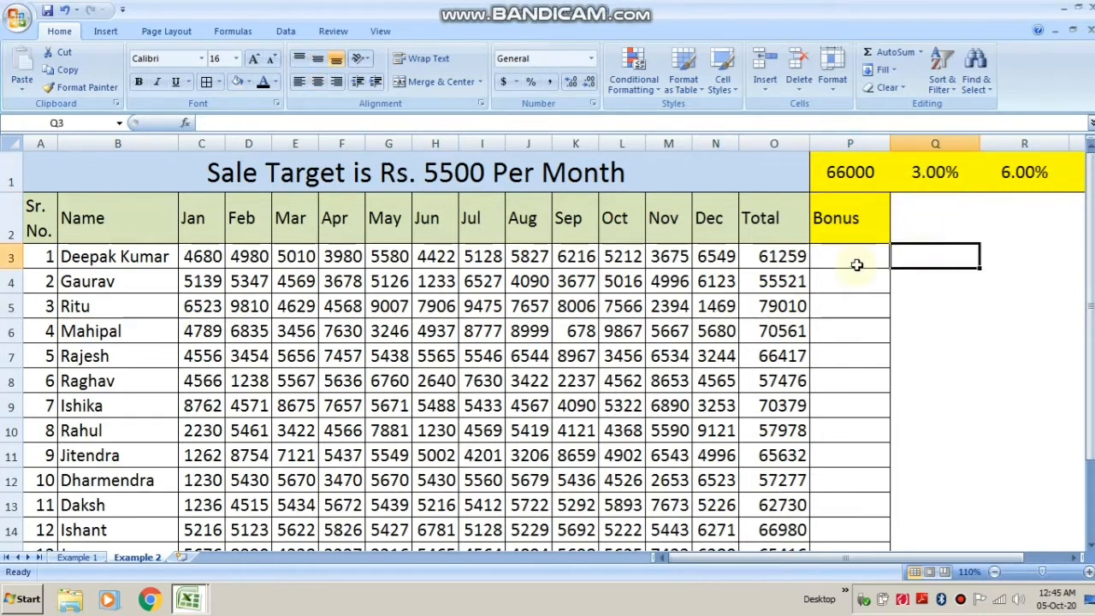
Enter in P3 the formula =IF(O3>=P1,O3*R1,O3*Q1), giving a 6% bonus when the total meets the target, otherwise 3%.
click(857, 264)
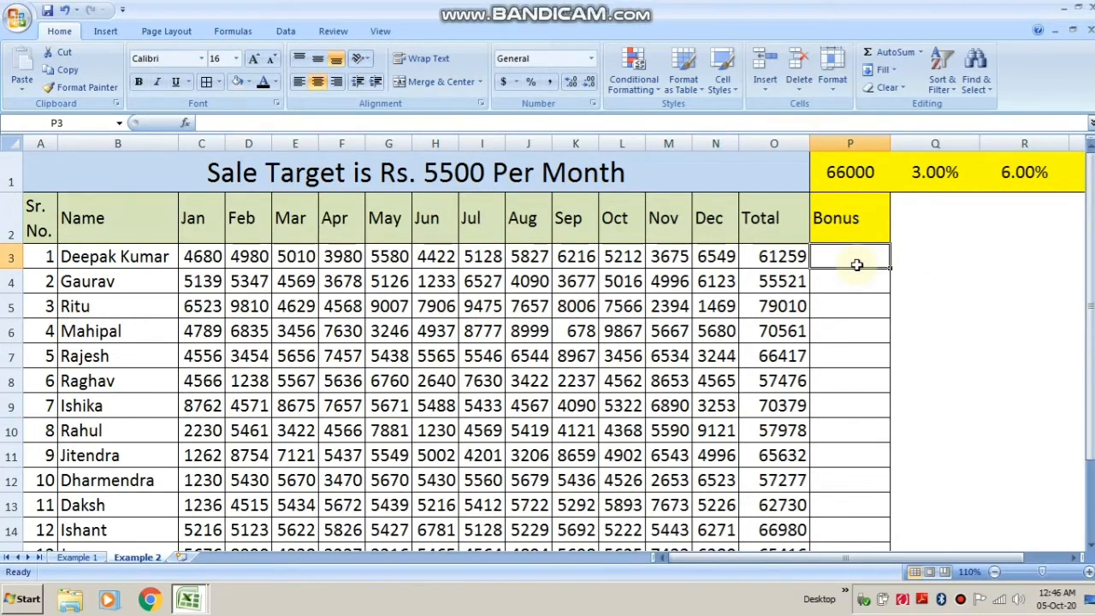
text(=)
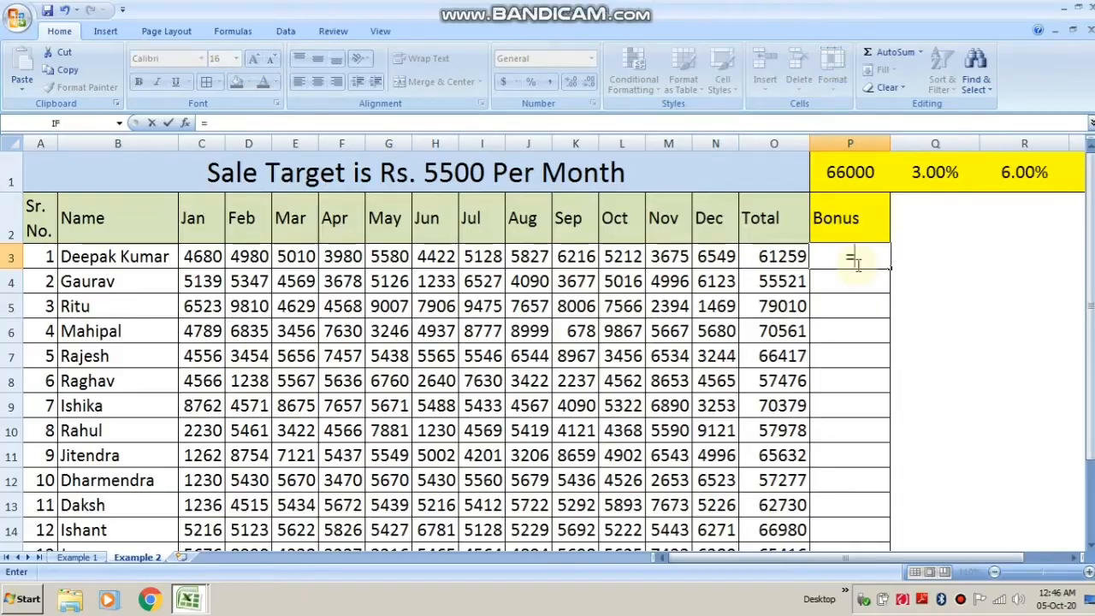
text(if)
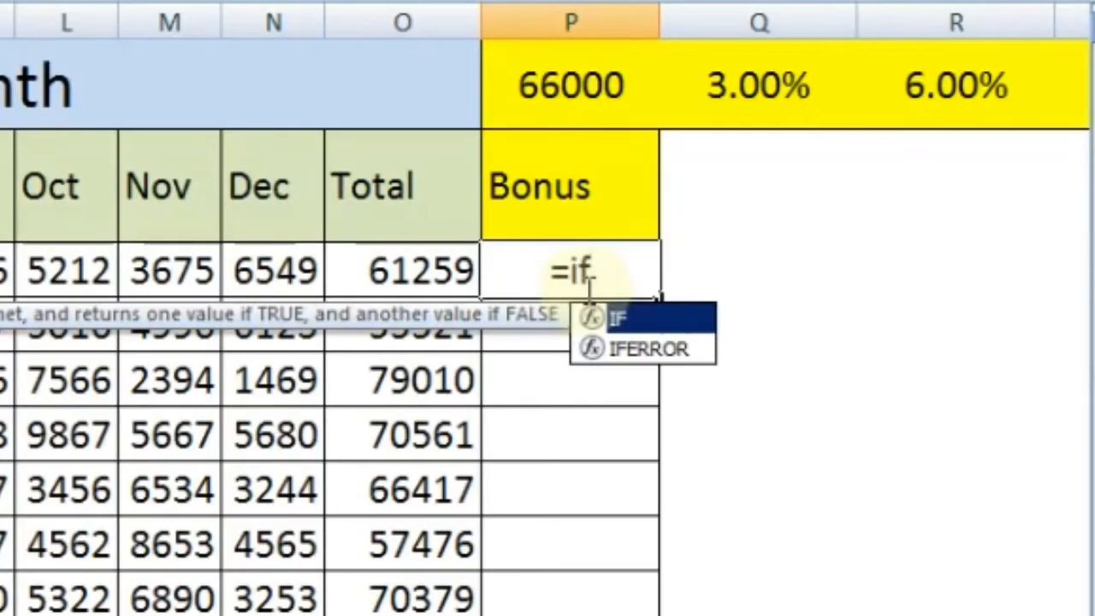
text(()
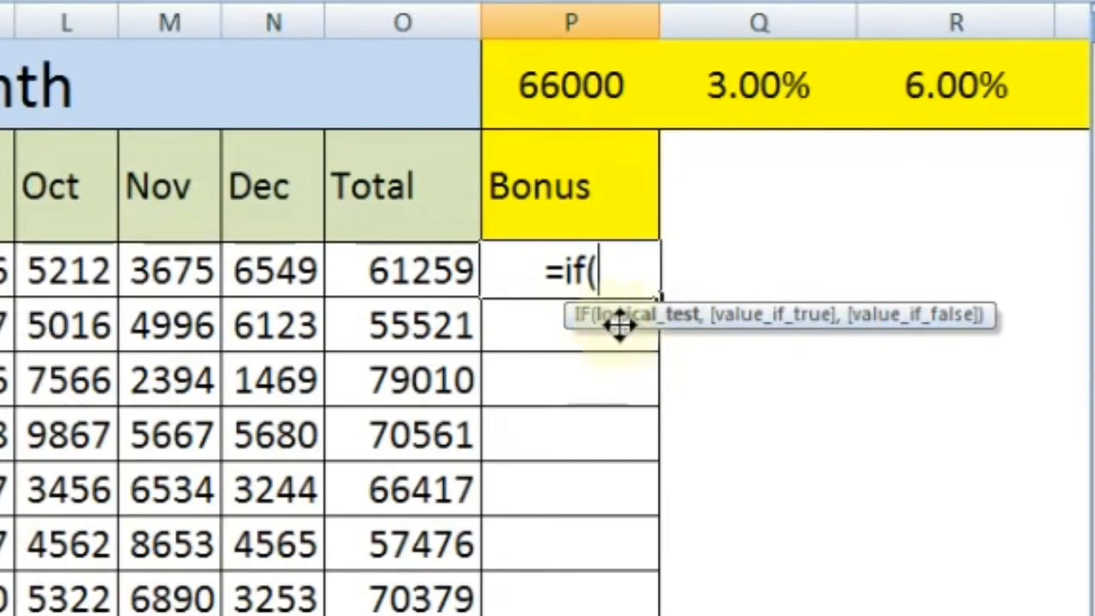
click(419, 272)
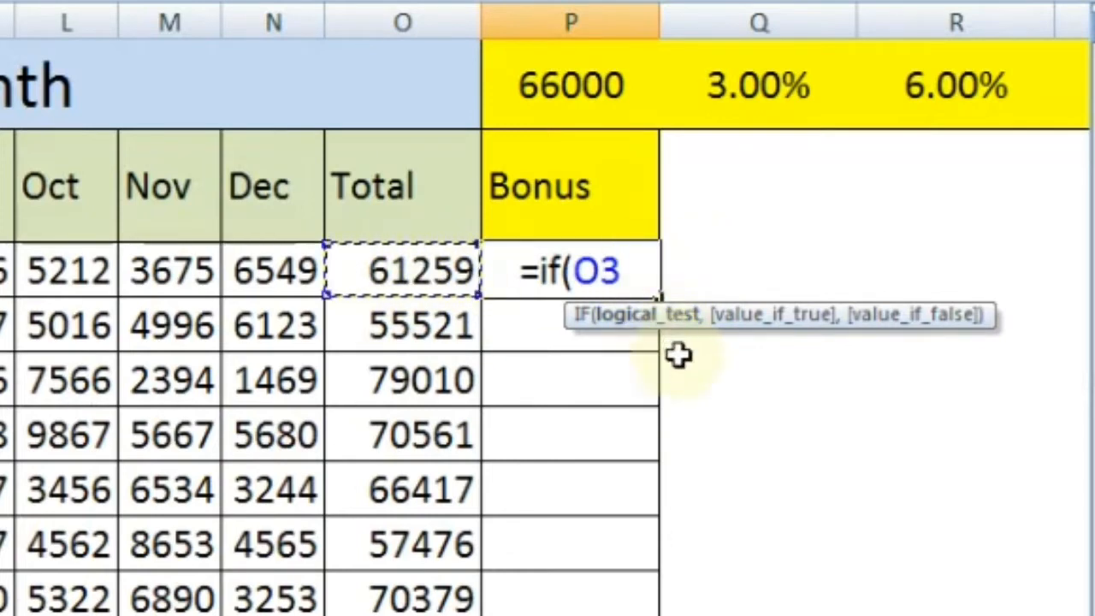
text(>)
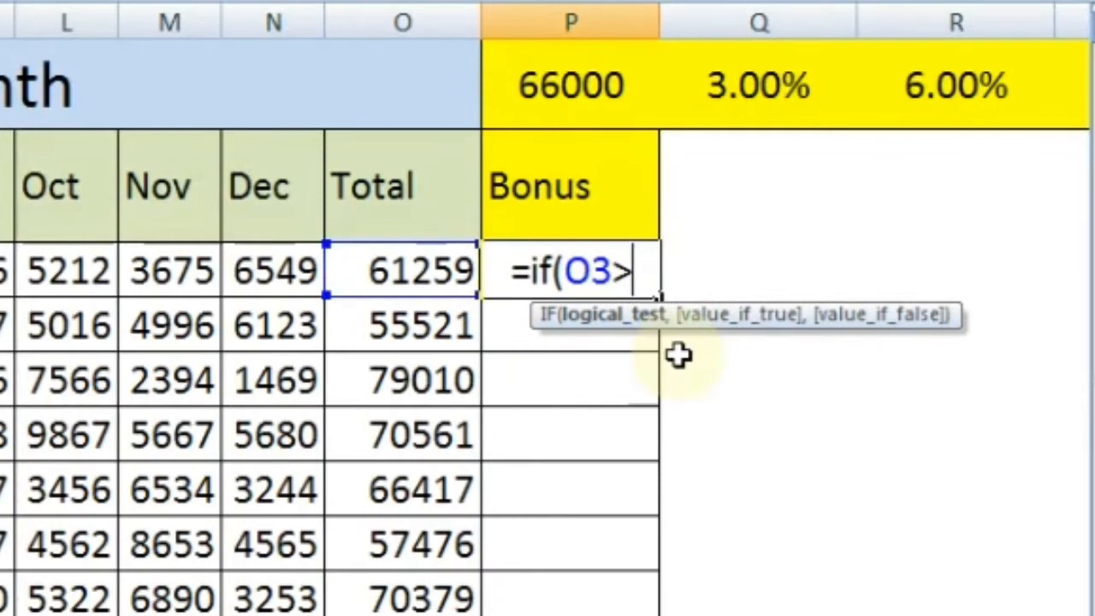
text(=)
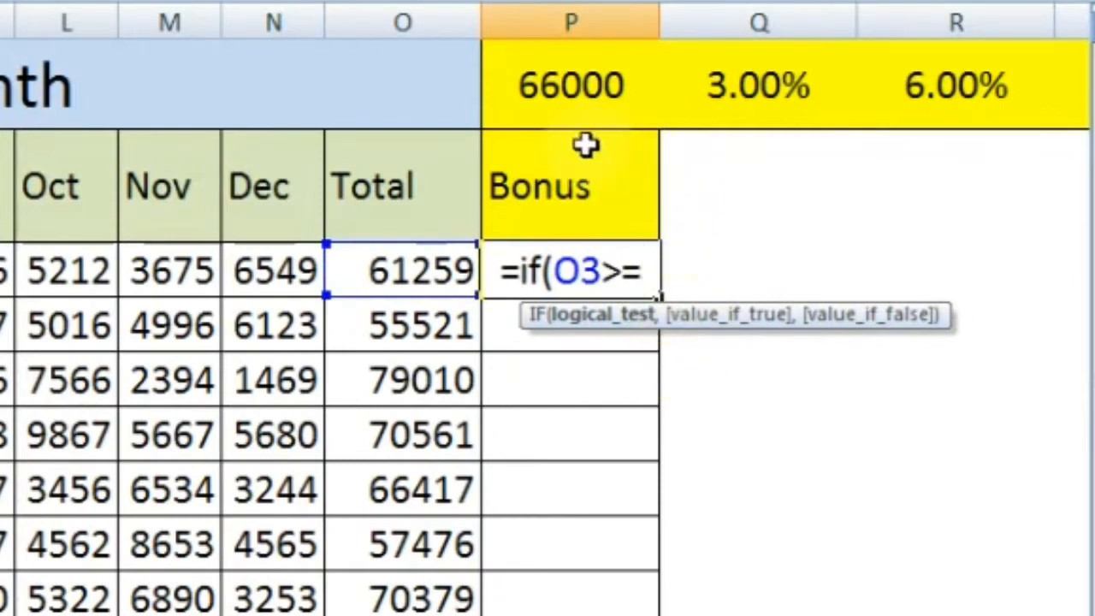
click(568, 92)
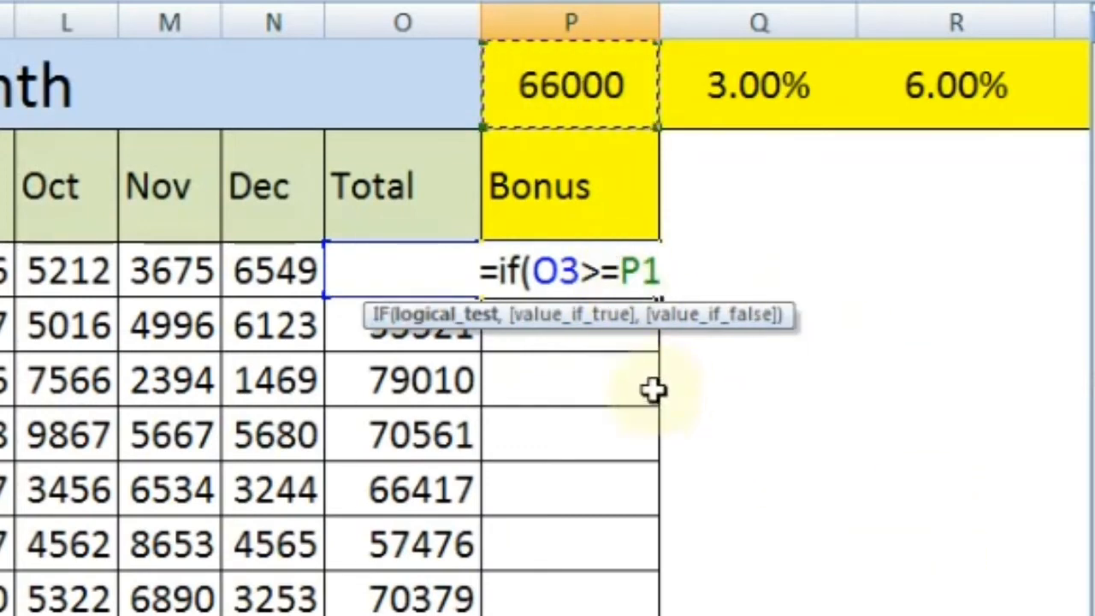
text(,)
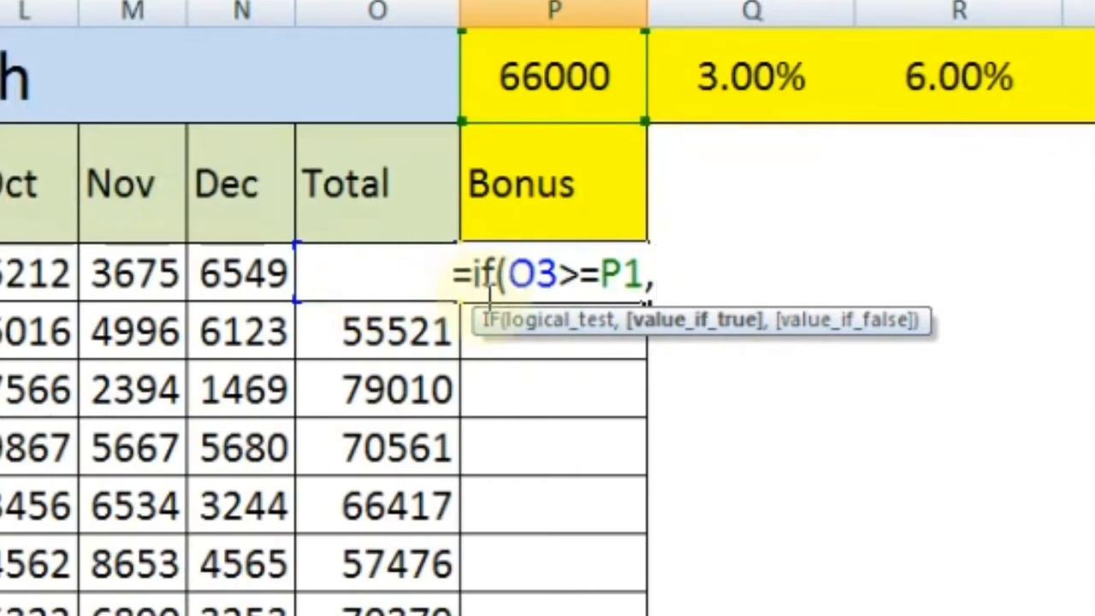
click(392, 278)
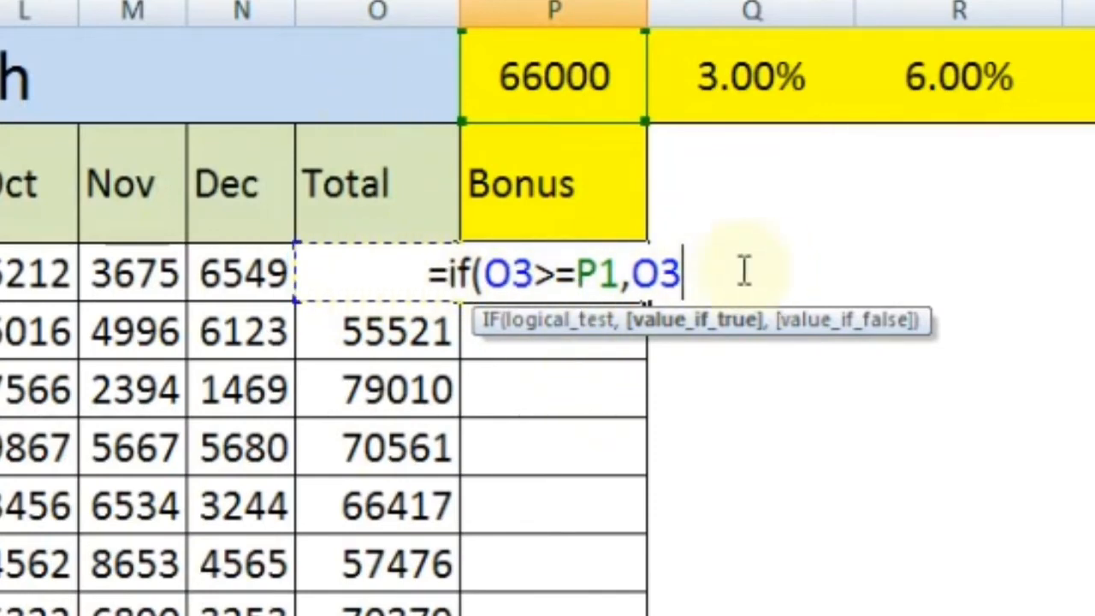
text(*)
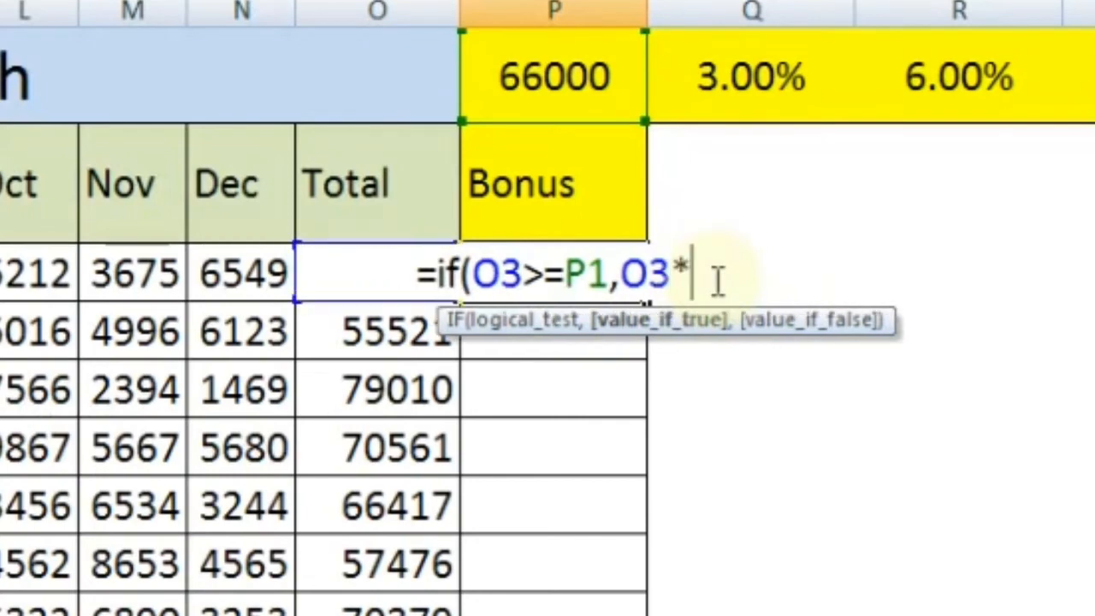
click(762, 80)
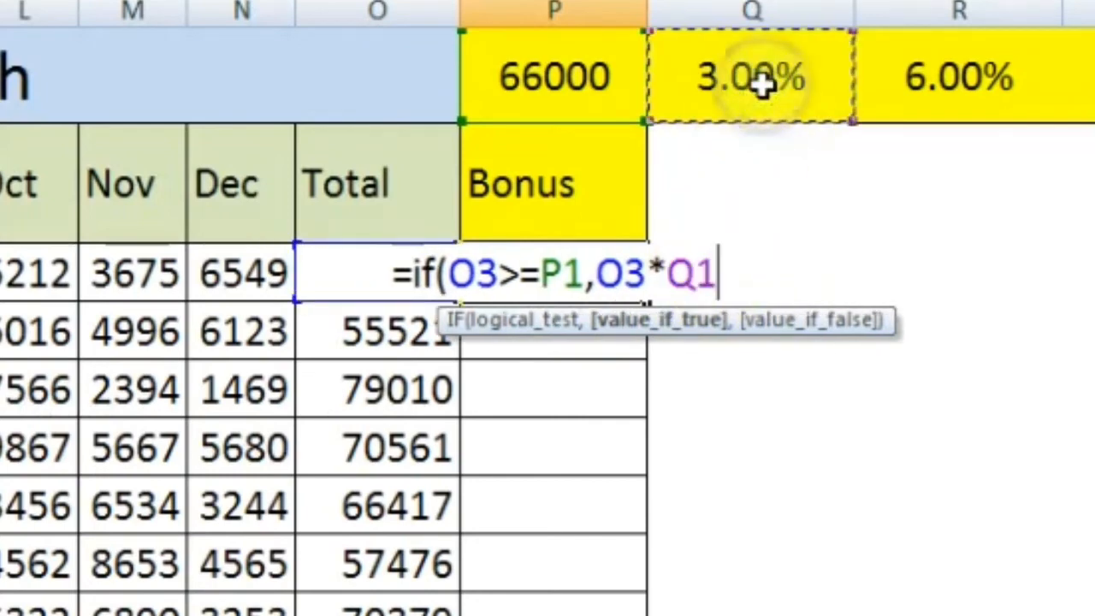
click(934, 75)
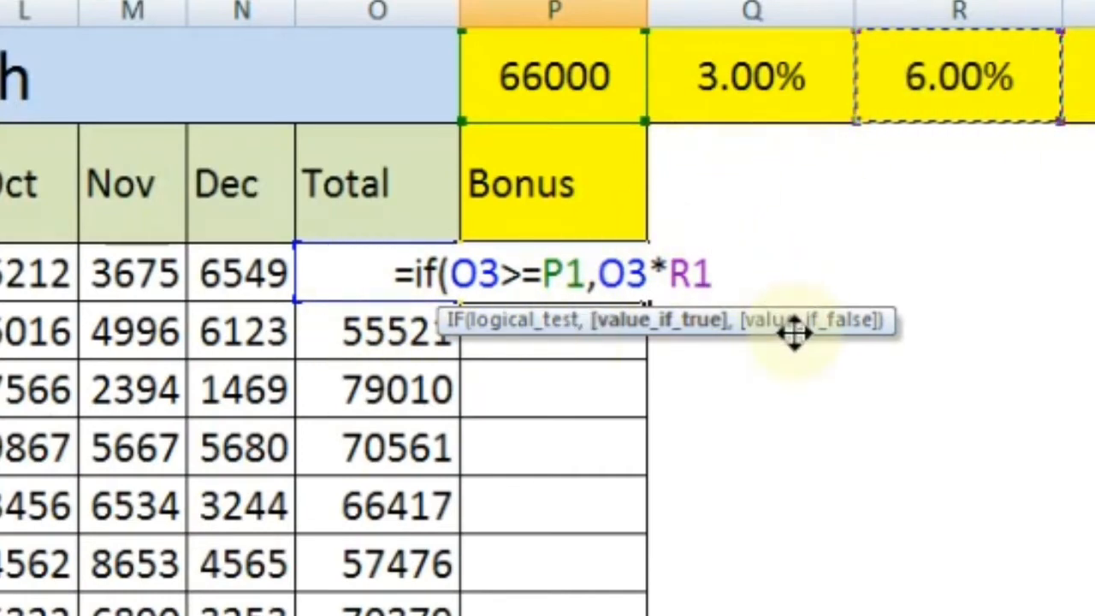
text(,)
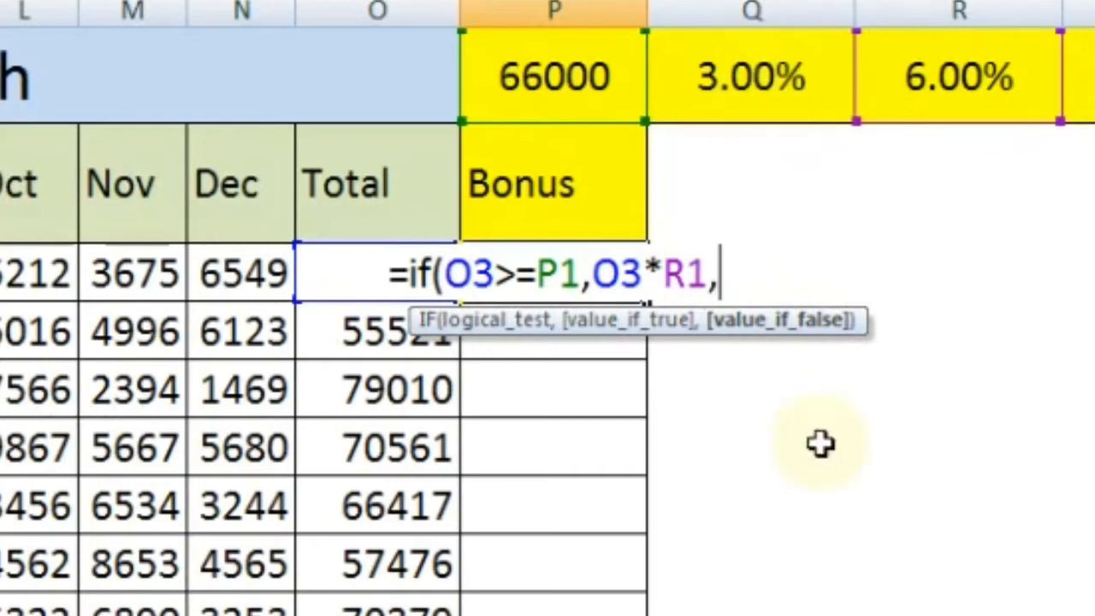
click(363, 283)
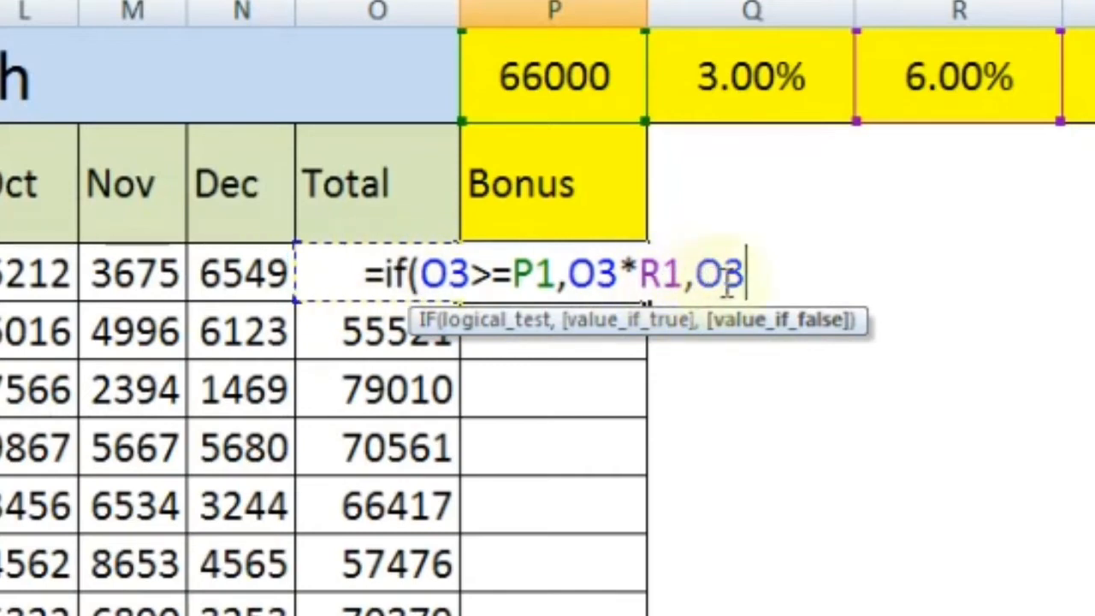
text(*)
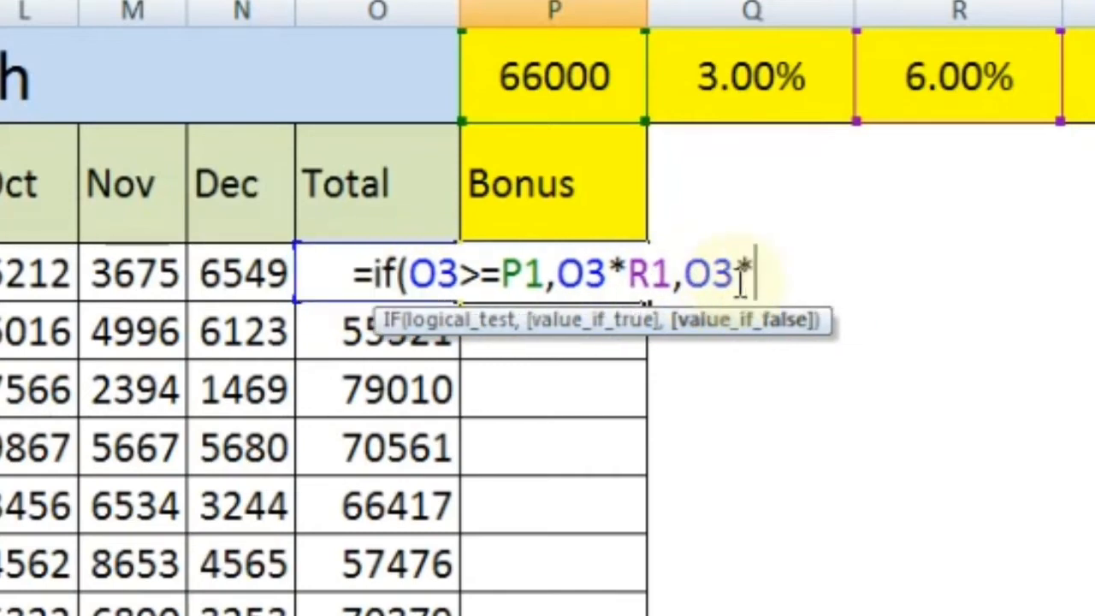
click(750, 74)
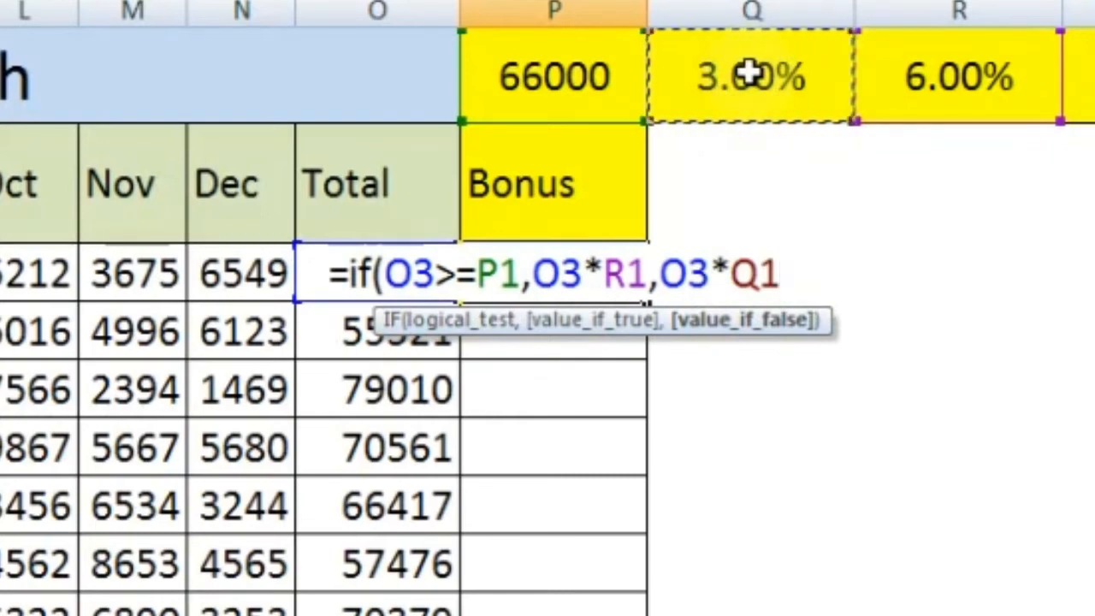
text())
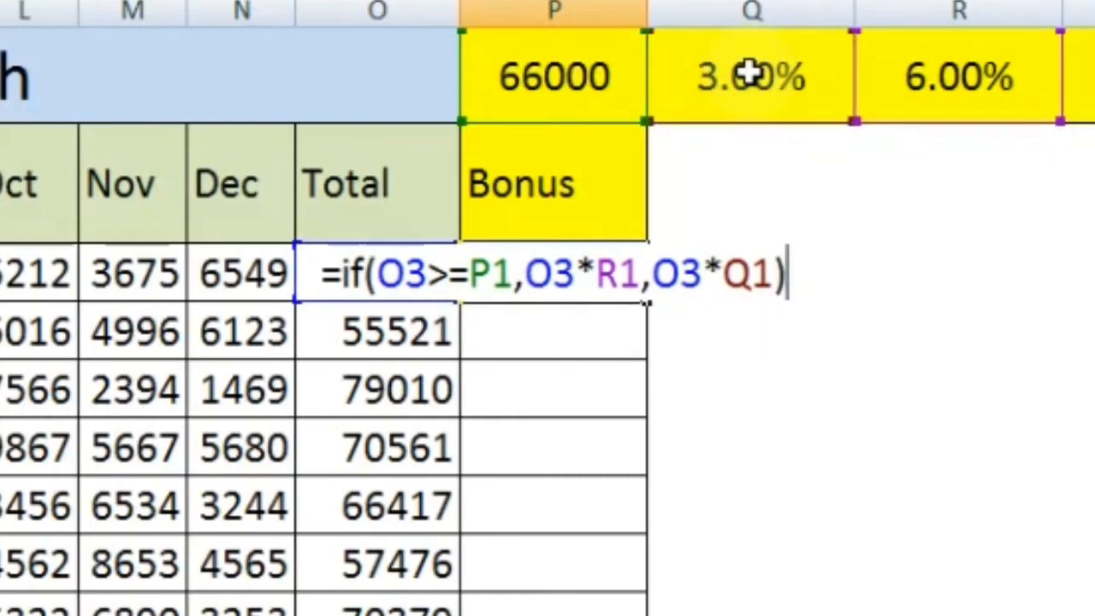
key(Return)
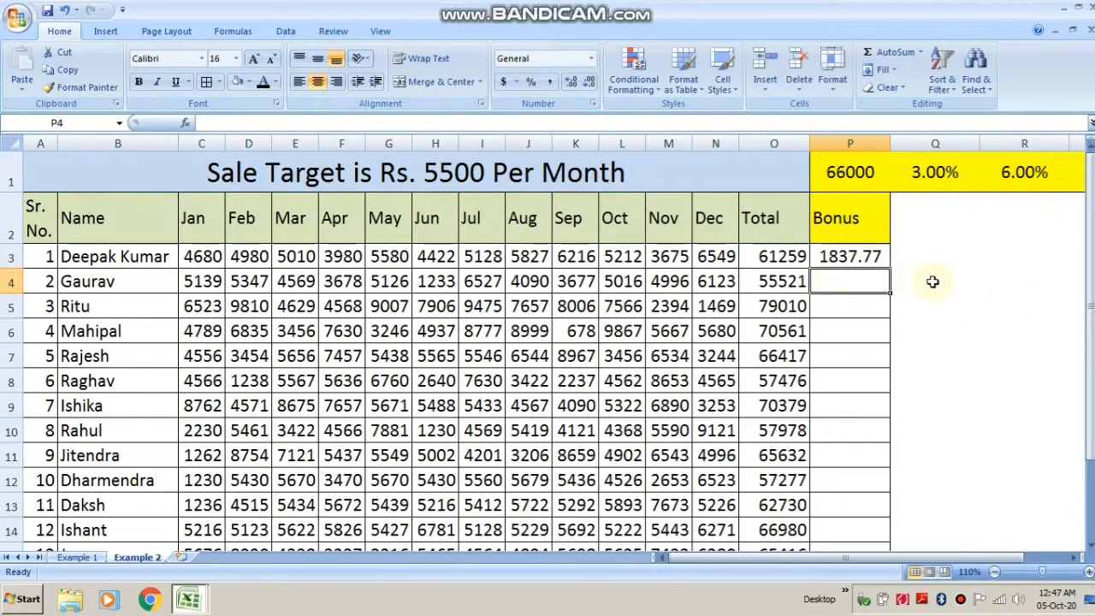
Edit the P3 formula to make the target and percentage references absolute as $P$1, $R$1 and $Q$1.
click(933, 279)
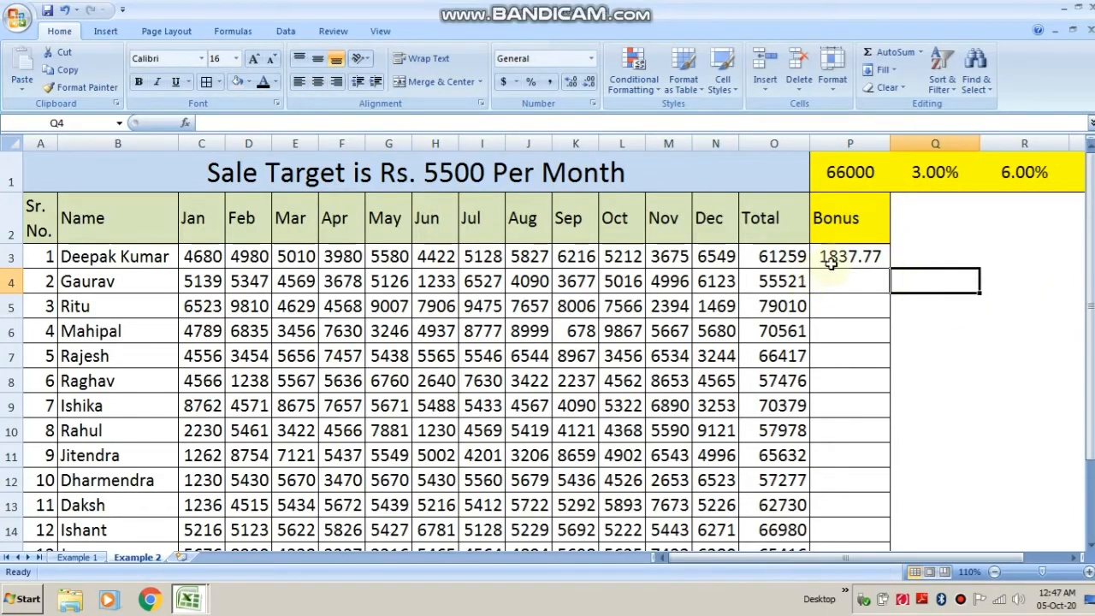
click(788, 257)
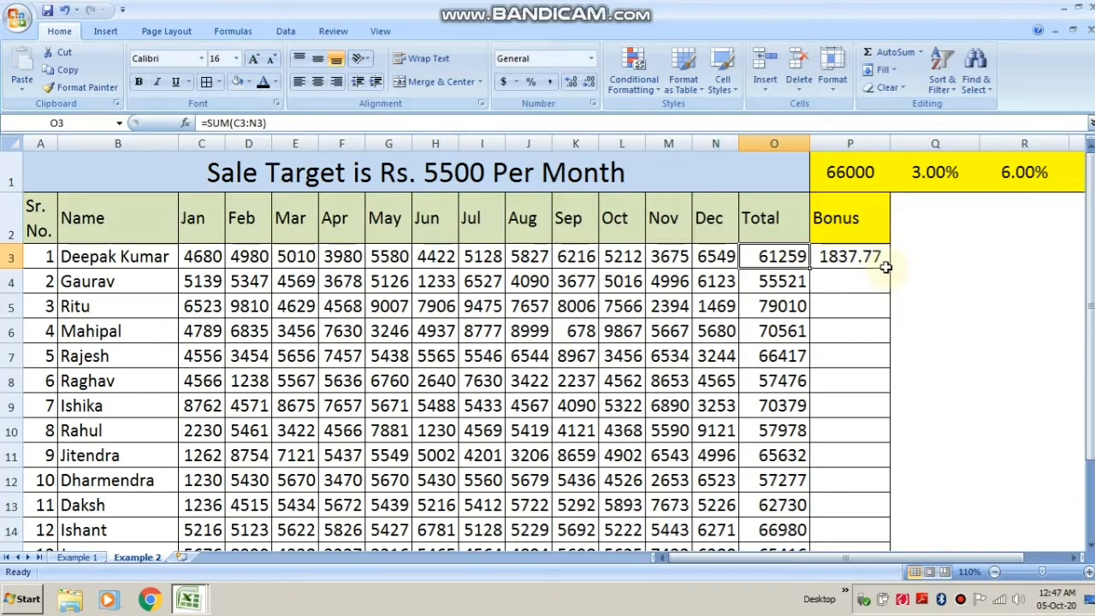
drag(1091, 417, 1092, 413)
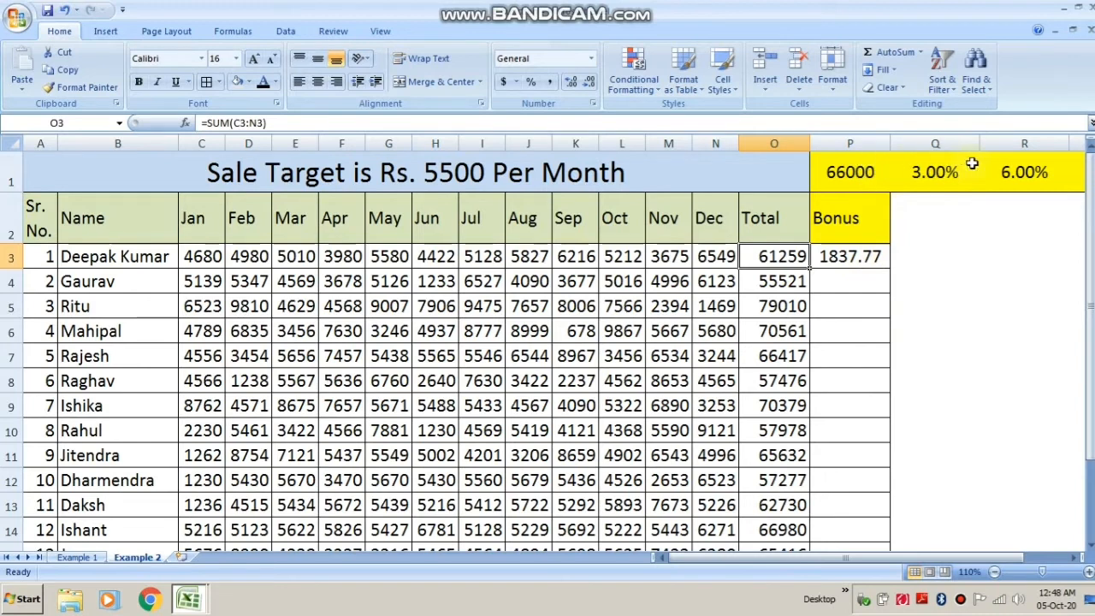
click(850, 259)
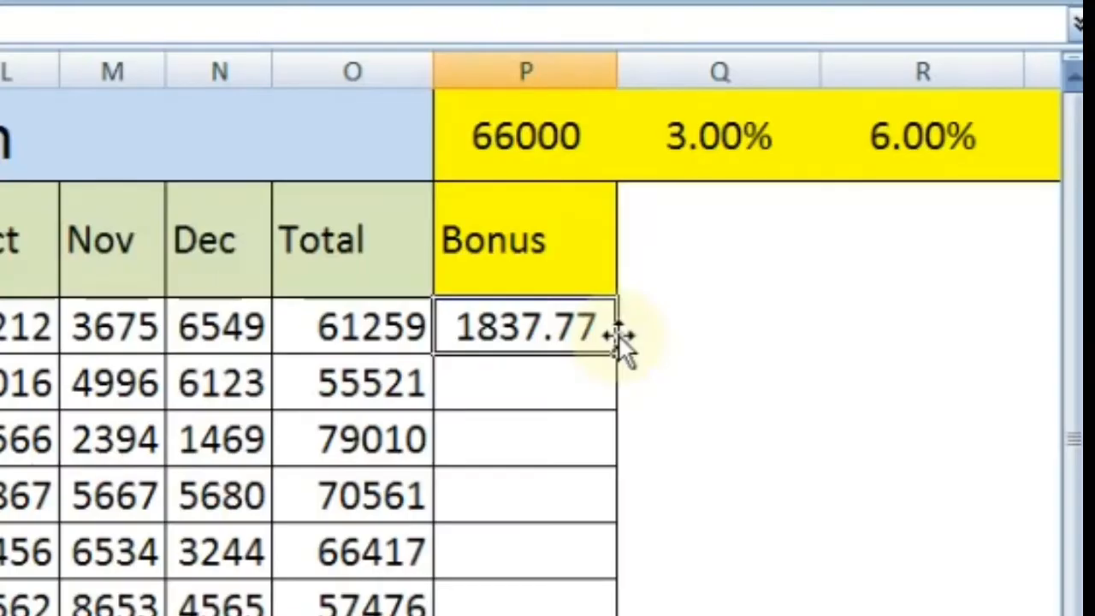
key(F2)
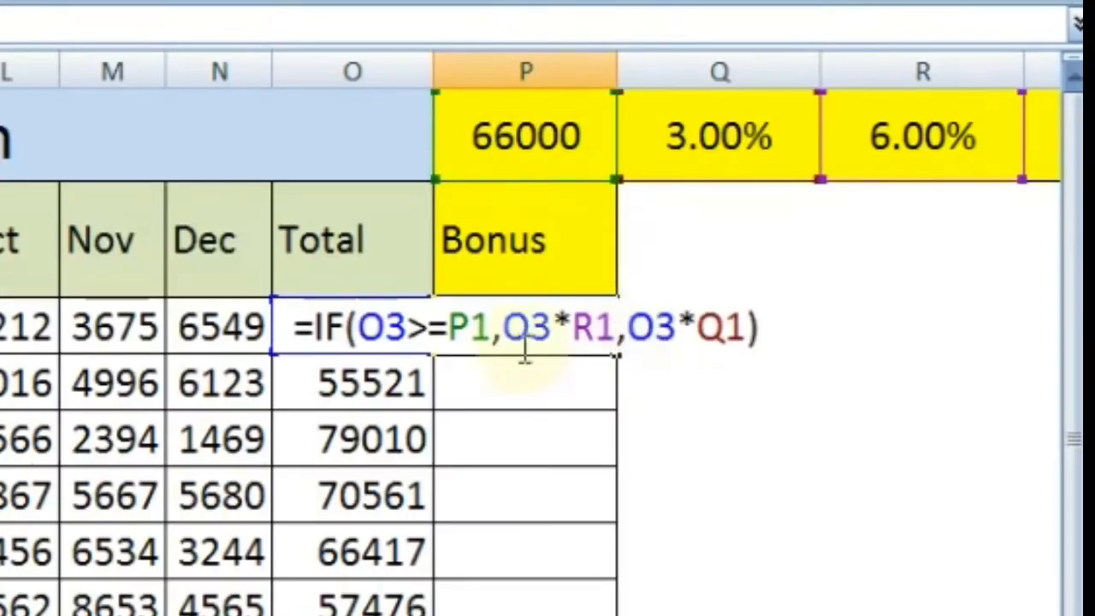
click(469, 327)
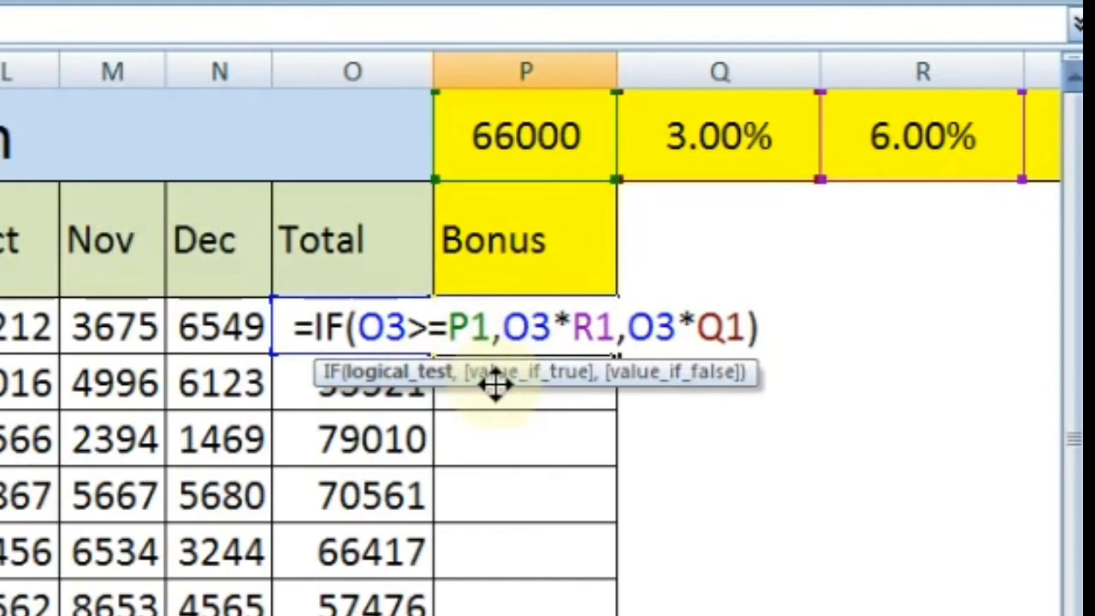
text($P)
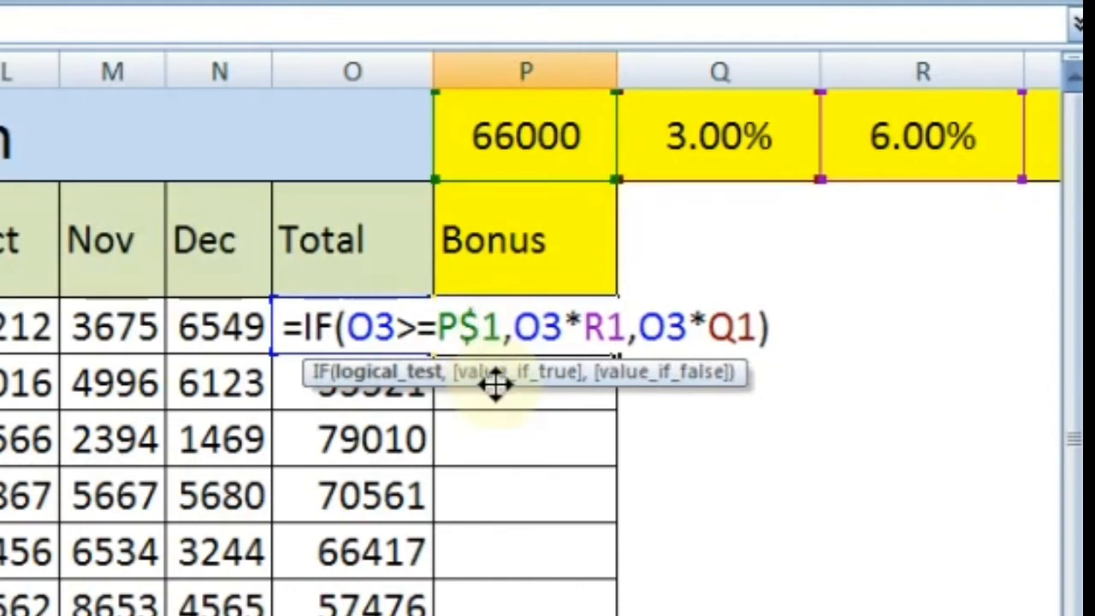
text($)
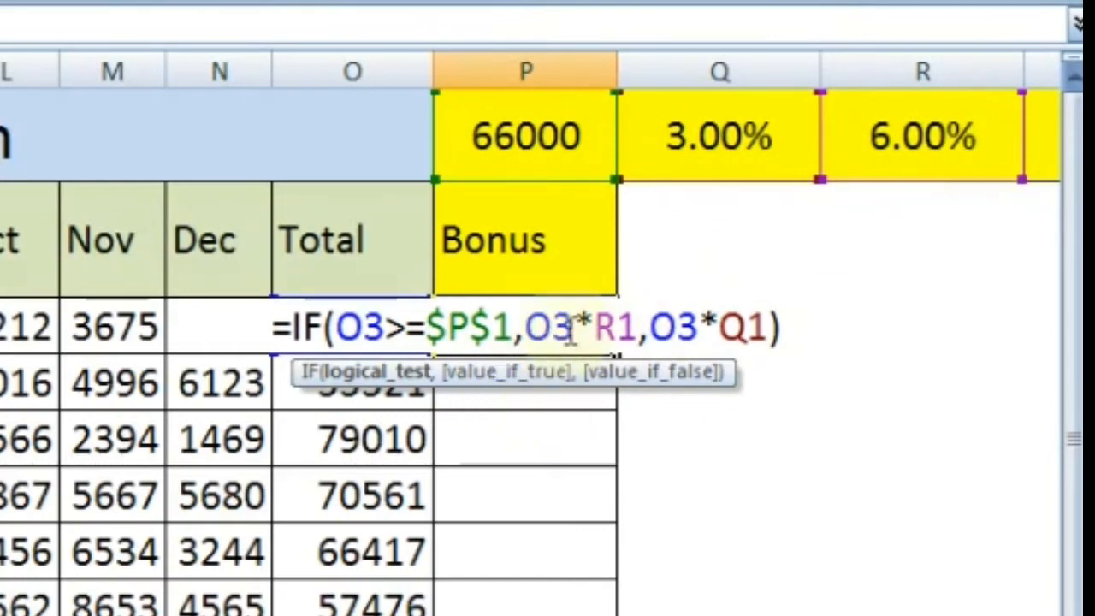
click(615, 328)
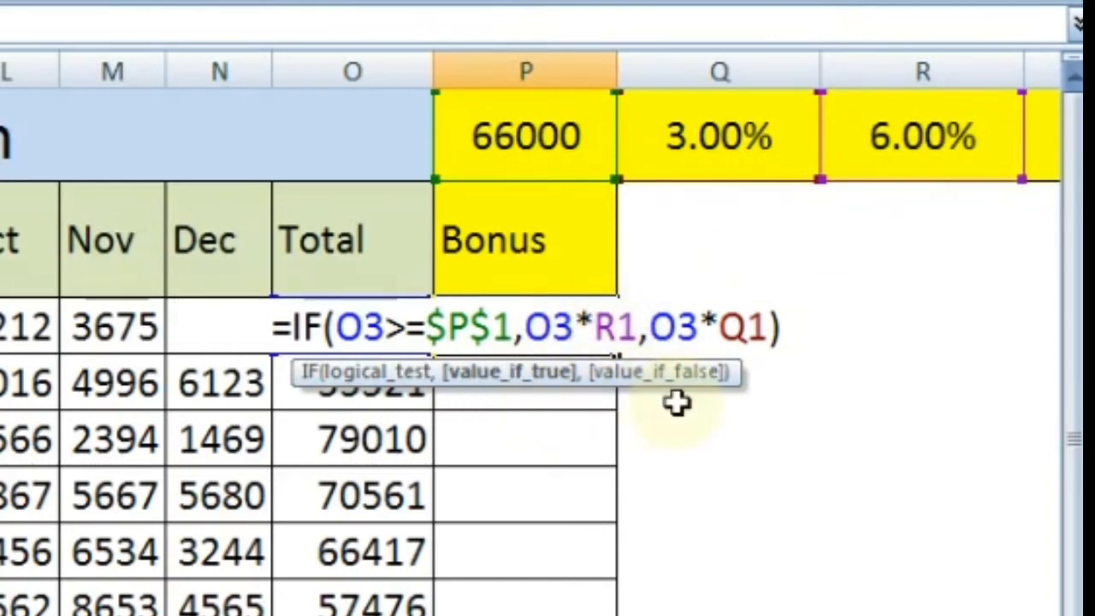
text($P)
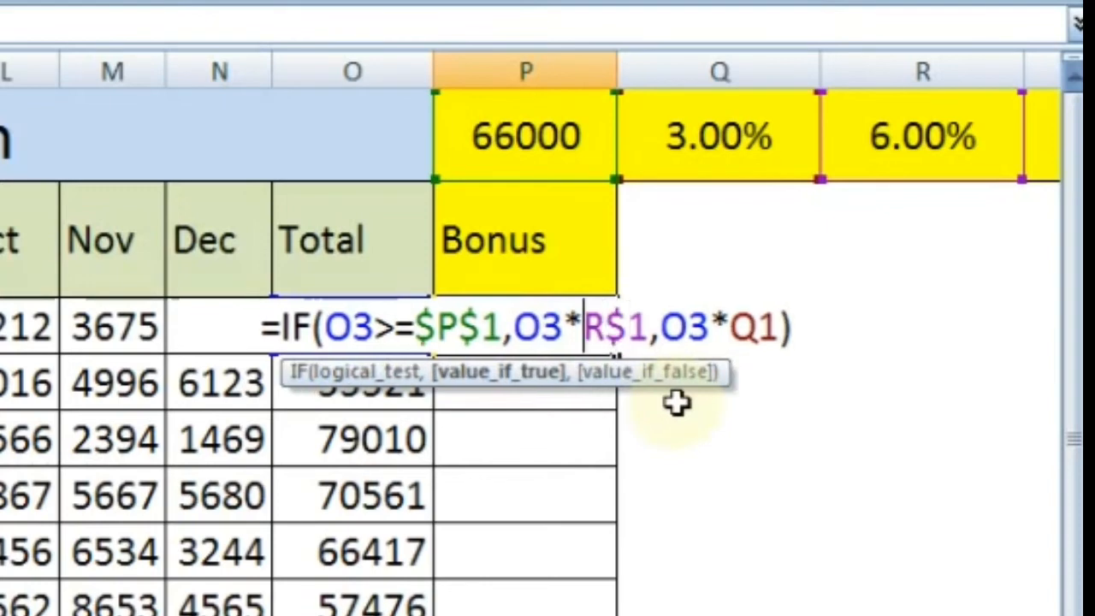
text($)
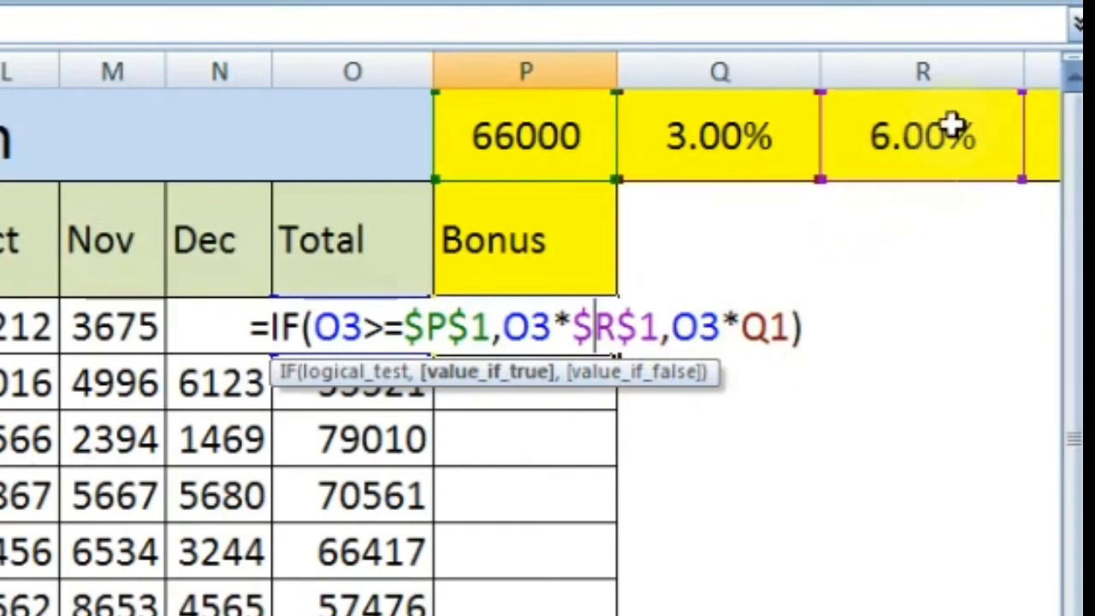
click(770, 329)
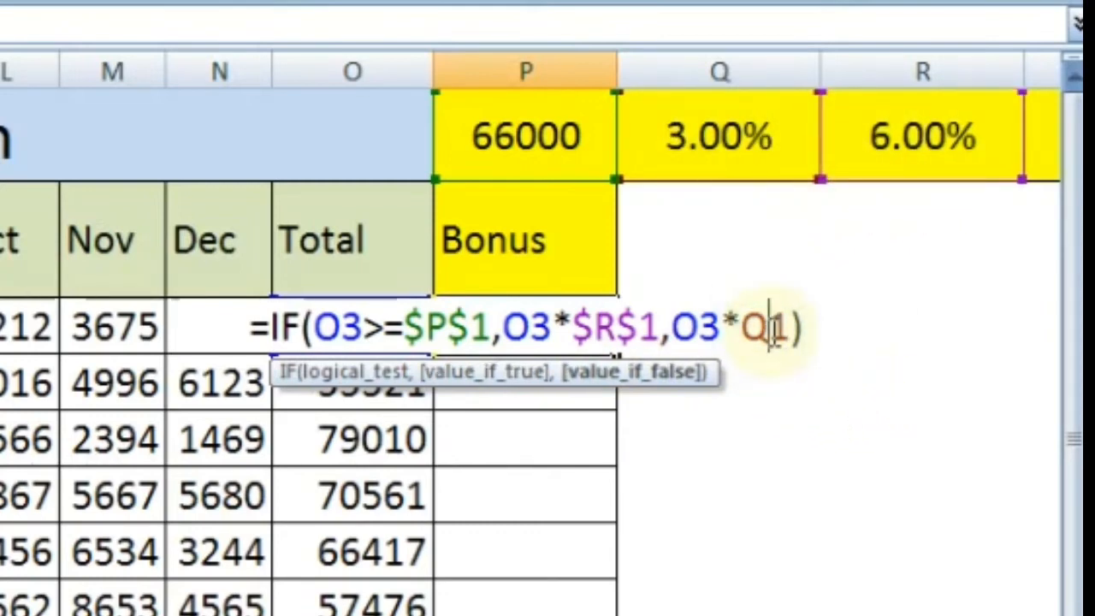
text($)
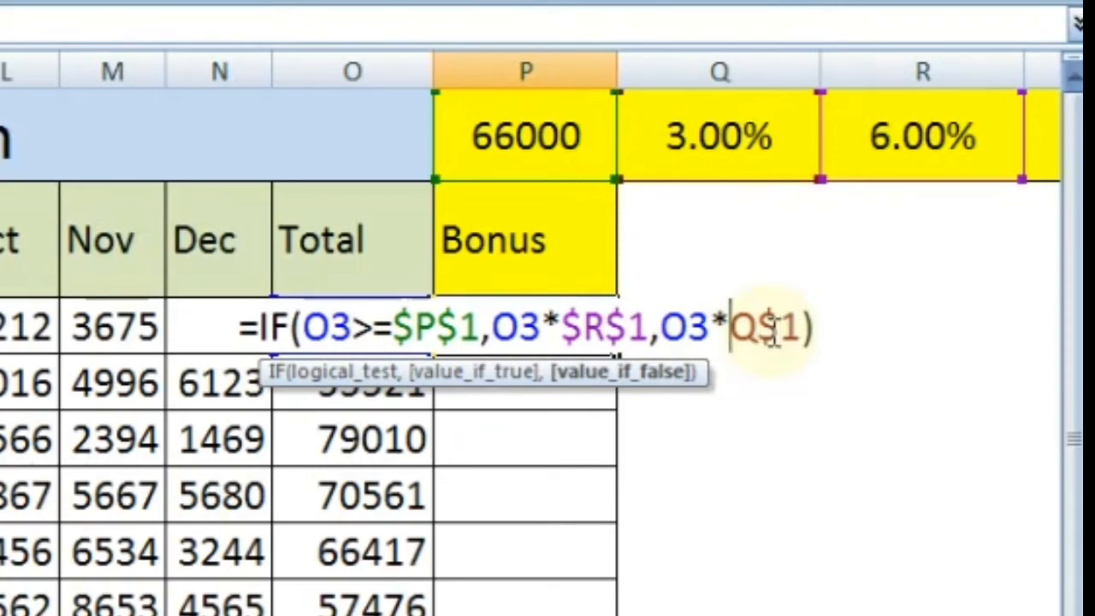
key(Left)
key(Left)
text($)
key(Return)
Fill the P3 bonus formula down through P15 for all employees and check a copied formula in P7.
key(Up)
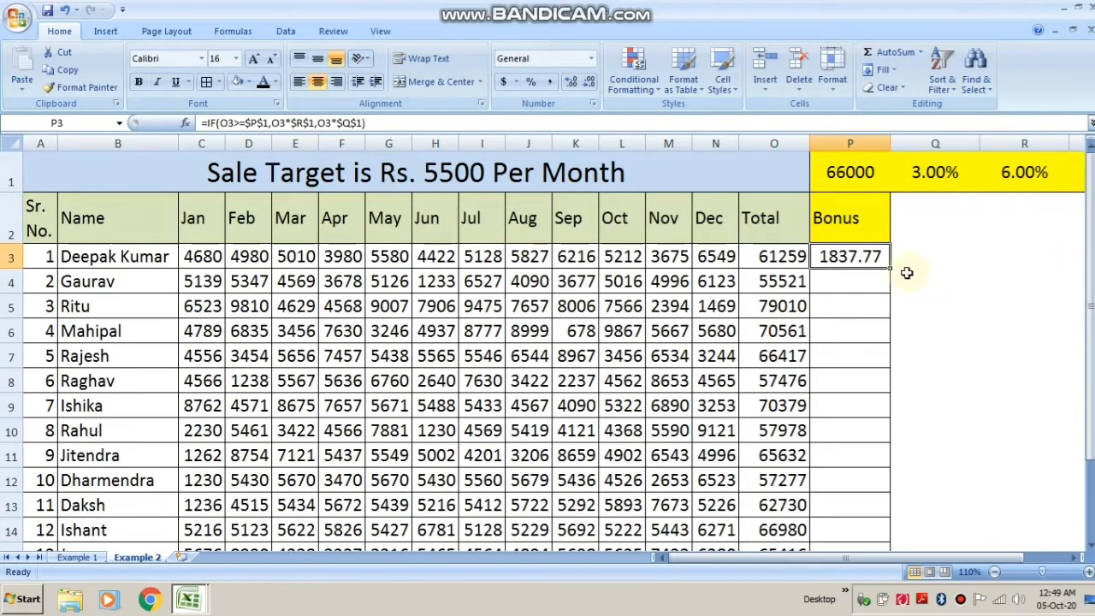
drag(889, 269, 873, 518)
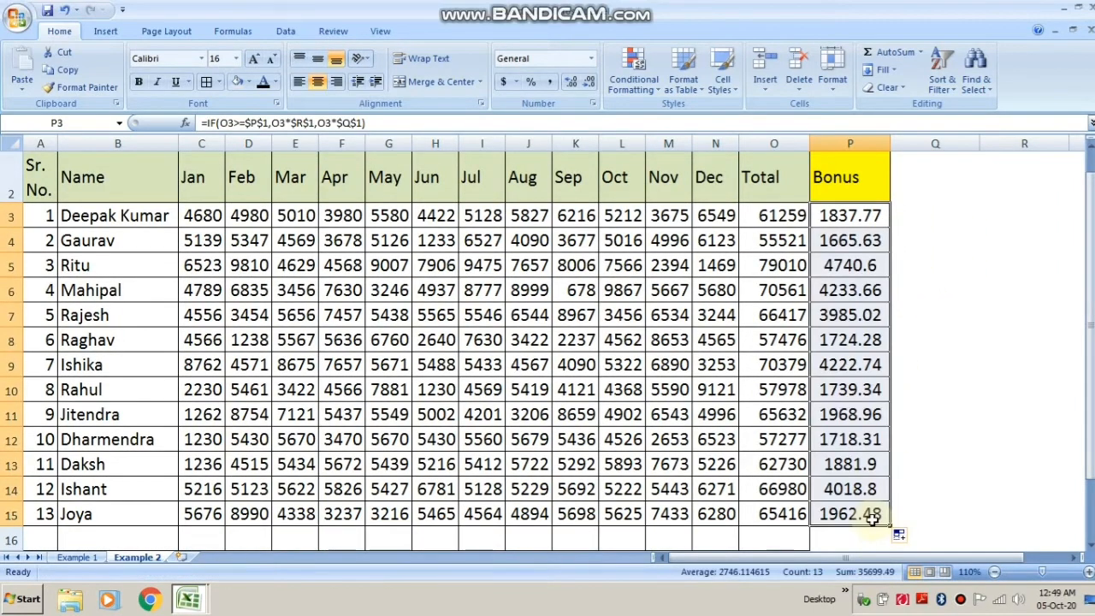
click(934, 462)
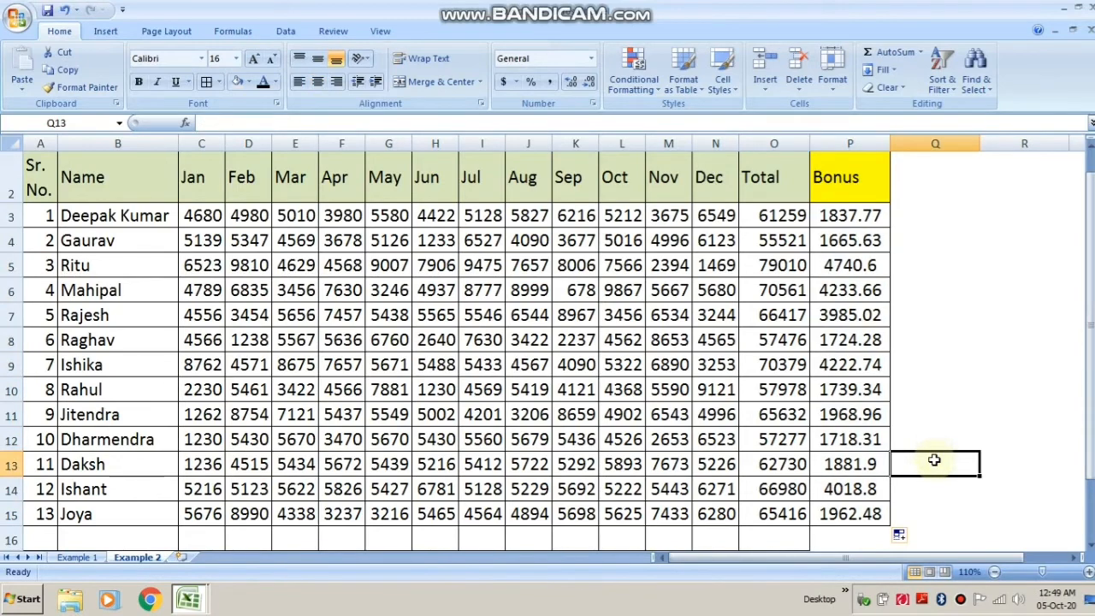
click(867, 315)
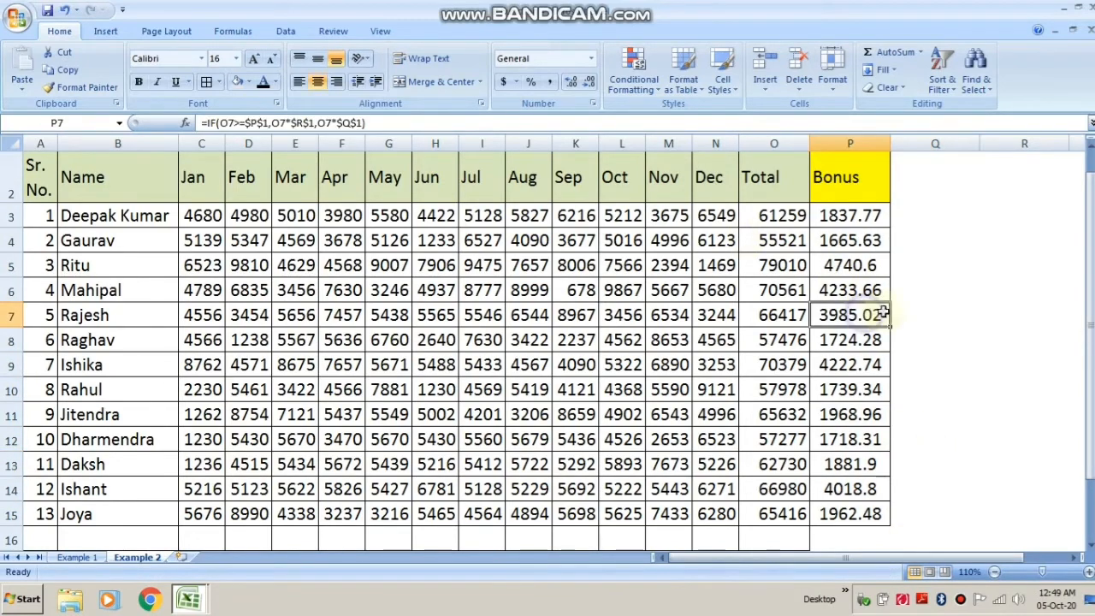
Cross-check the second employee's bonus by entering =O4*3% in Q4.
drag(1092, 353, 1091, 342)
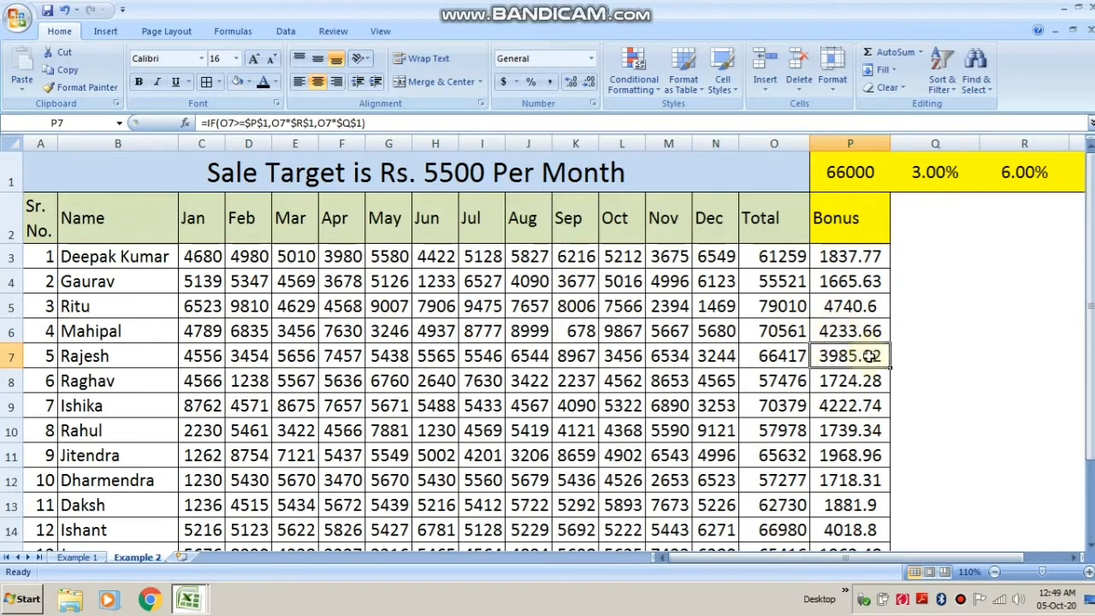
click(787, 306)
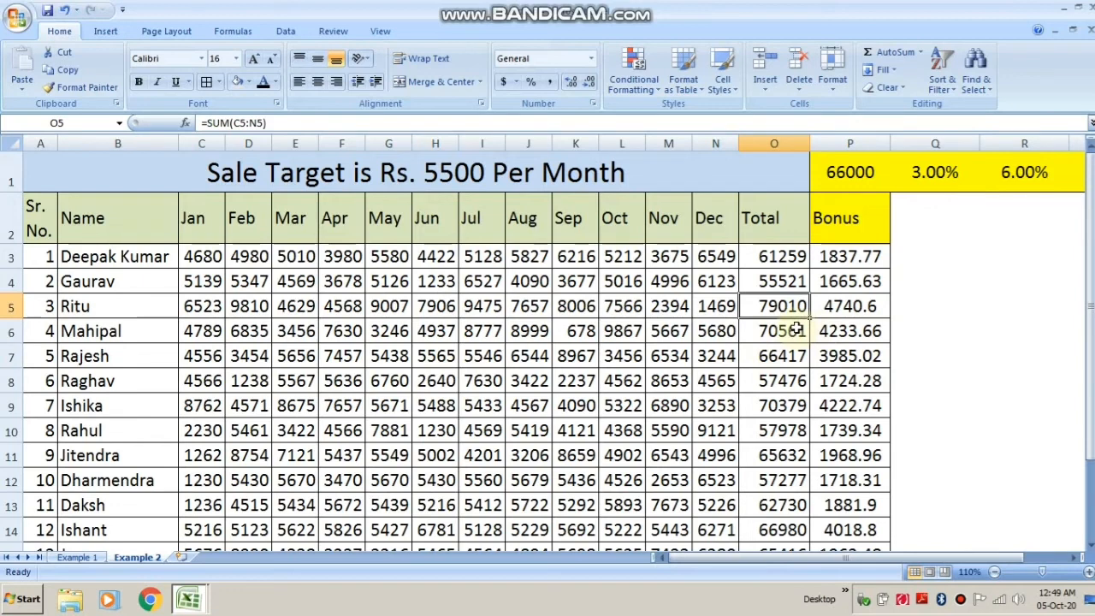
click(785, 281)
click(933, 281)
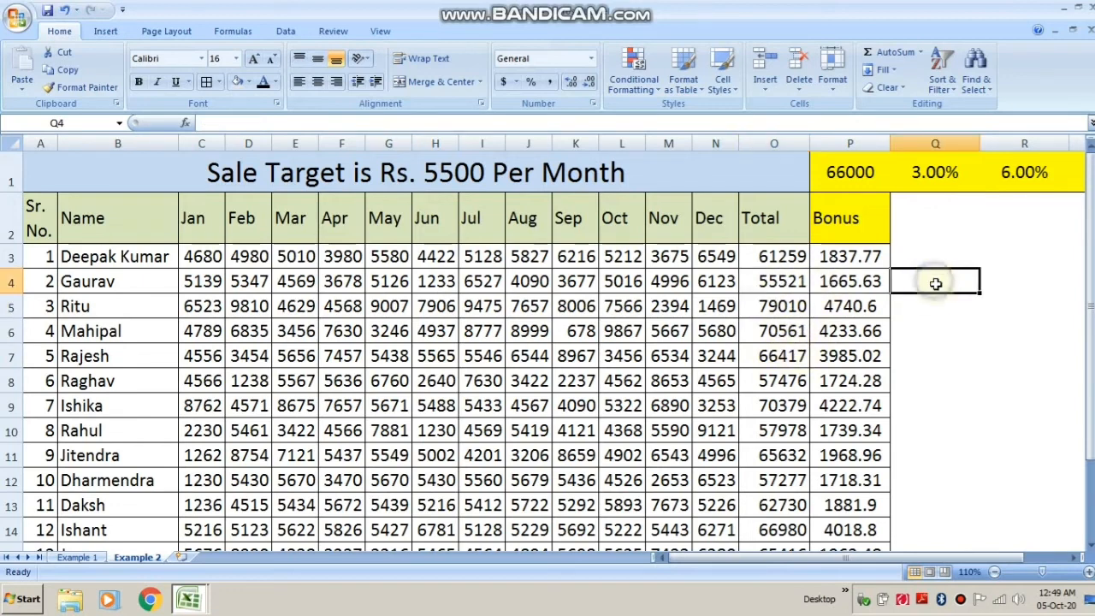
text(=)
key(Left)
key(Left)
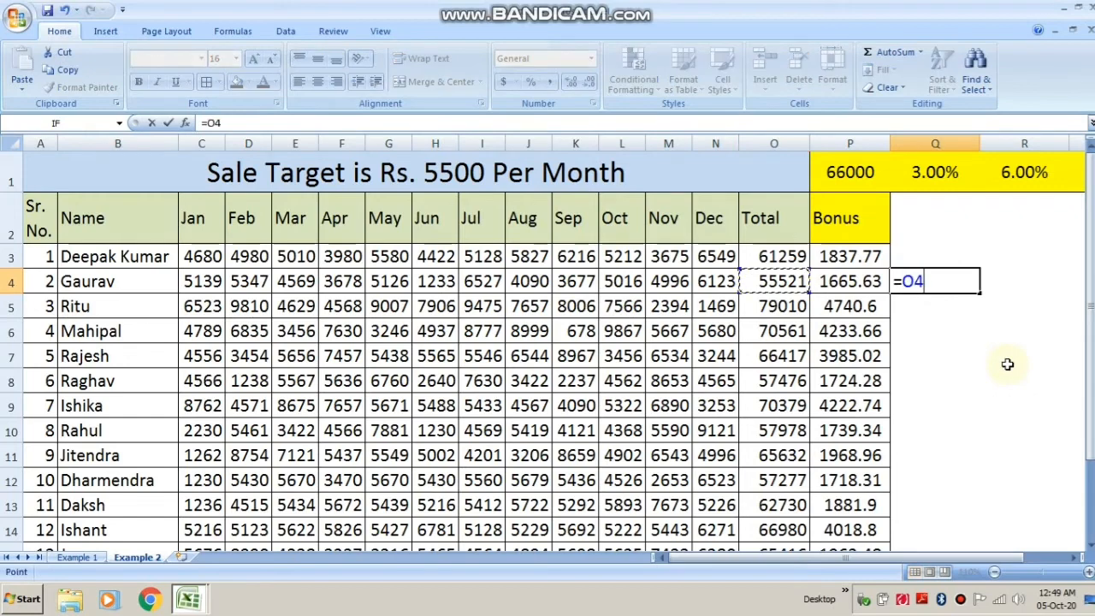
text(*)
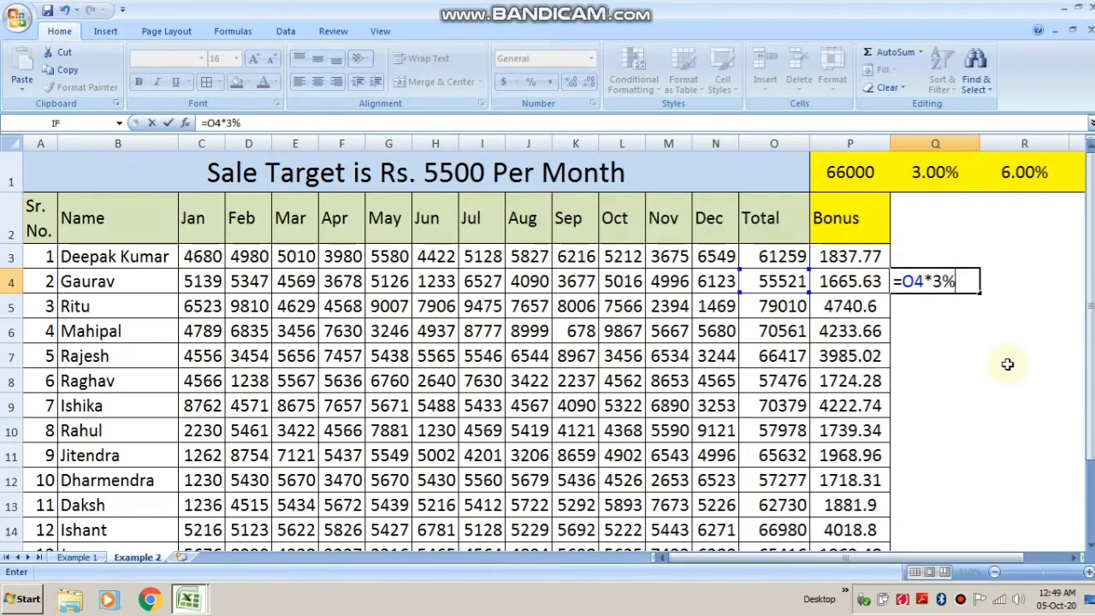
text(3%)
key(Return)
Cross-check the third employee's bonus by entering in Q5 a formula multiplying O5 by the 6% rate in R1.
key(Up)
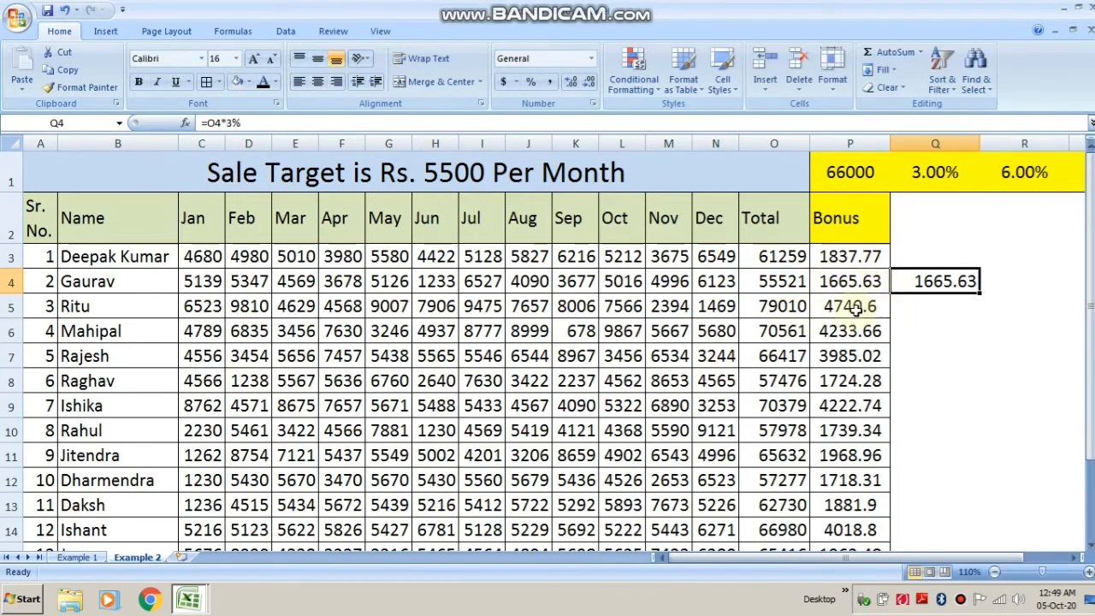
key(Down)
text(=)
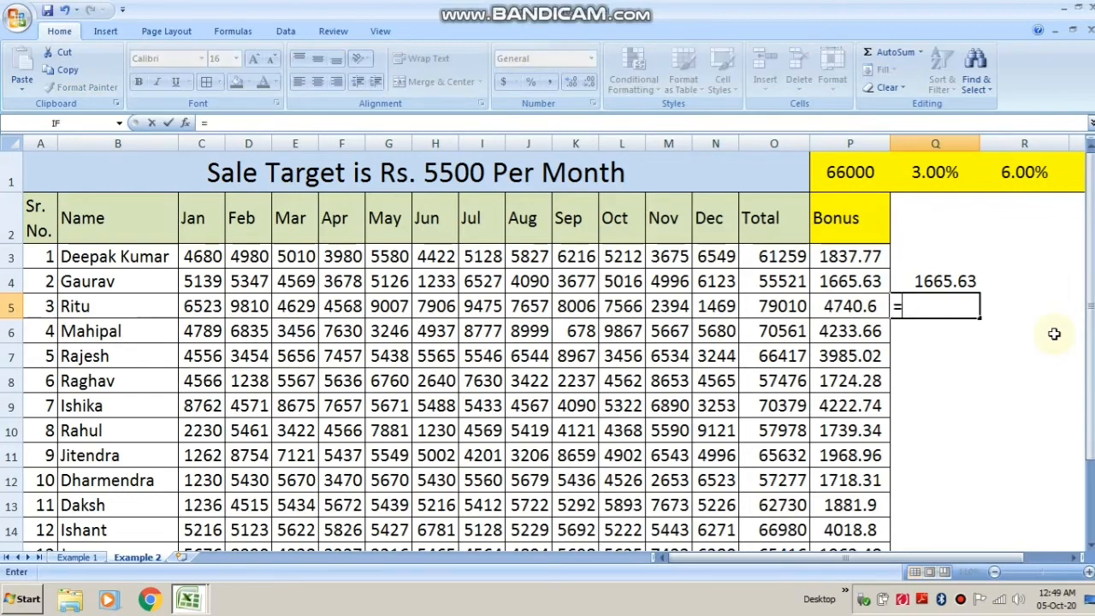
key(Left)
key(Left)
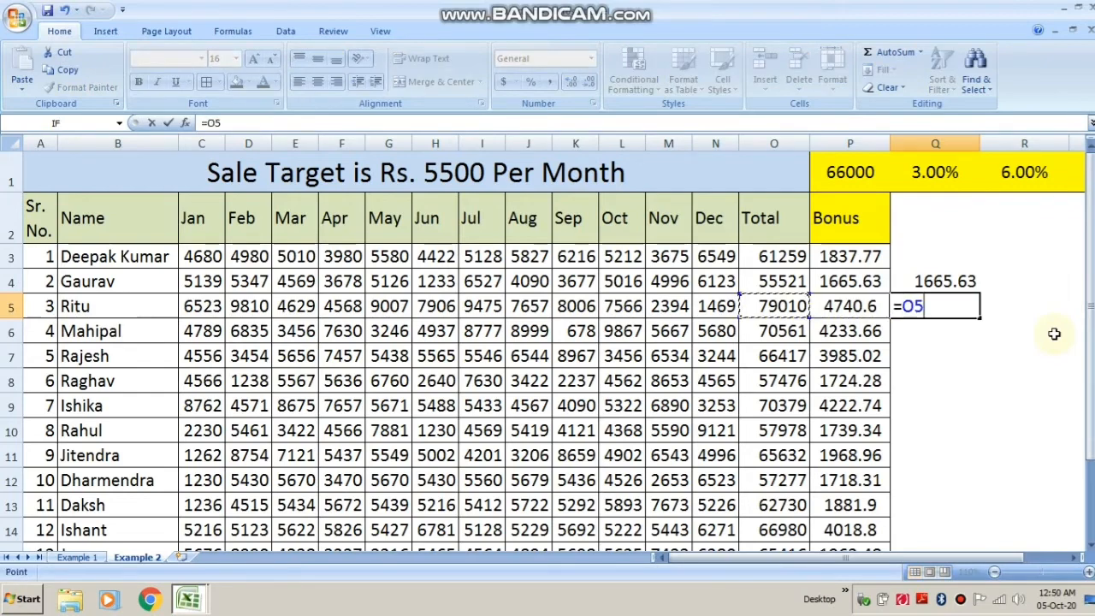
text(*)
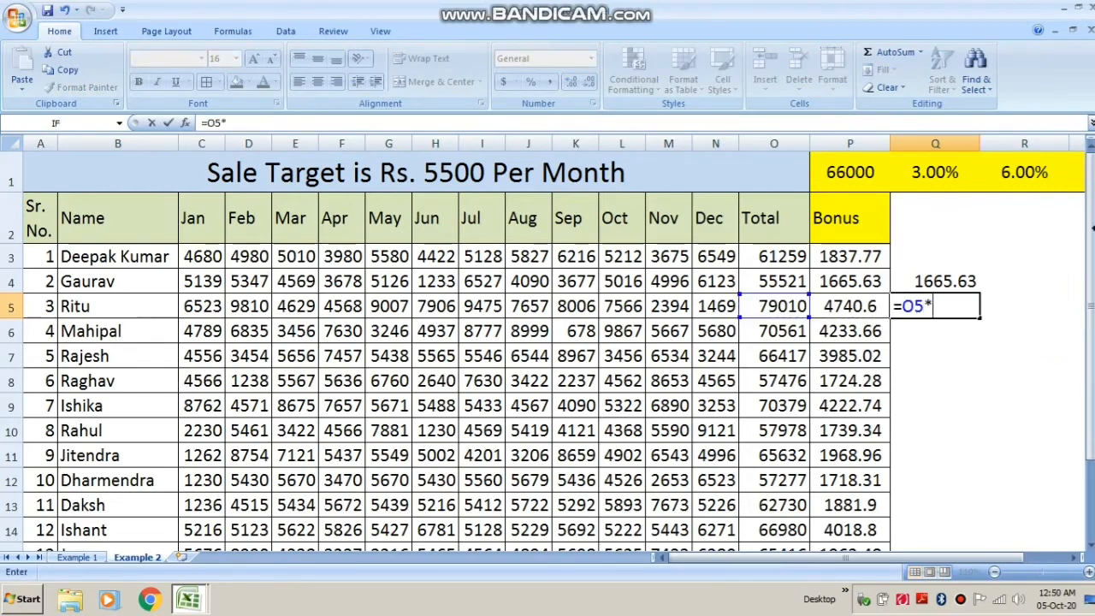
click(1012, 171)
key(Return)
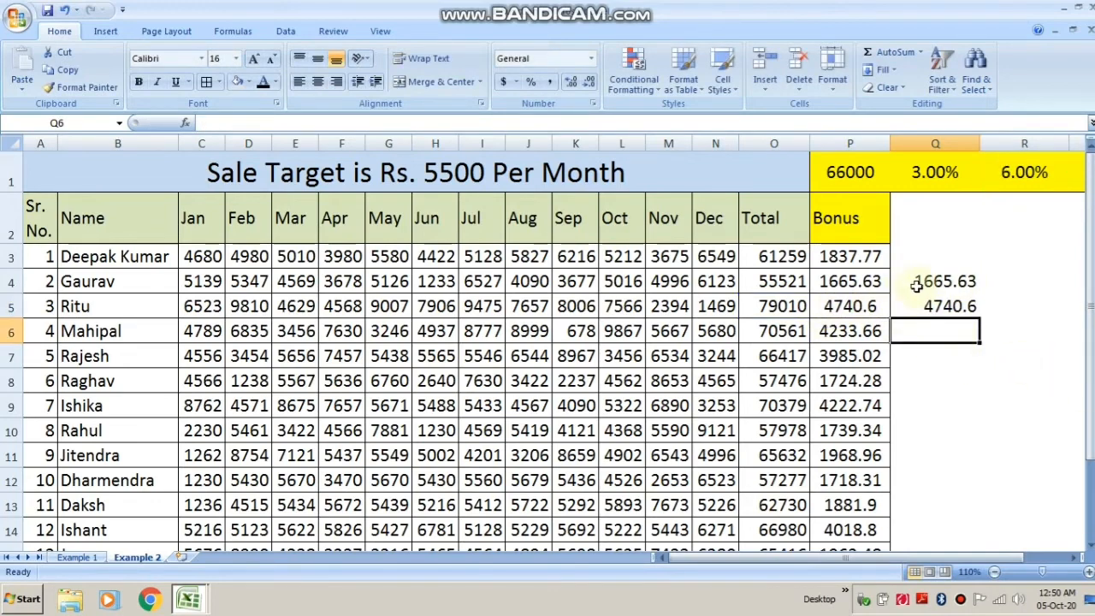
drag(951, 282, 941, 328)
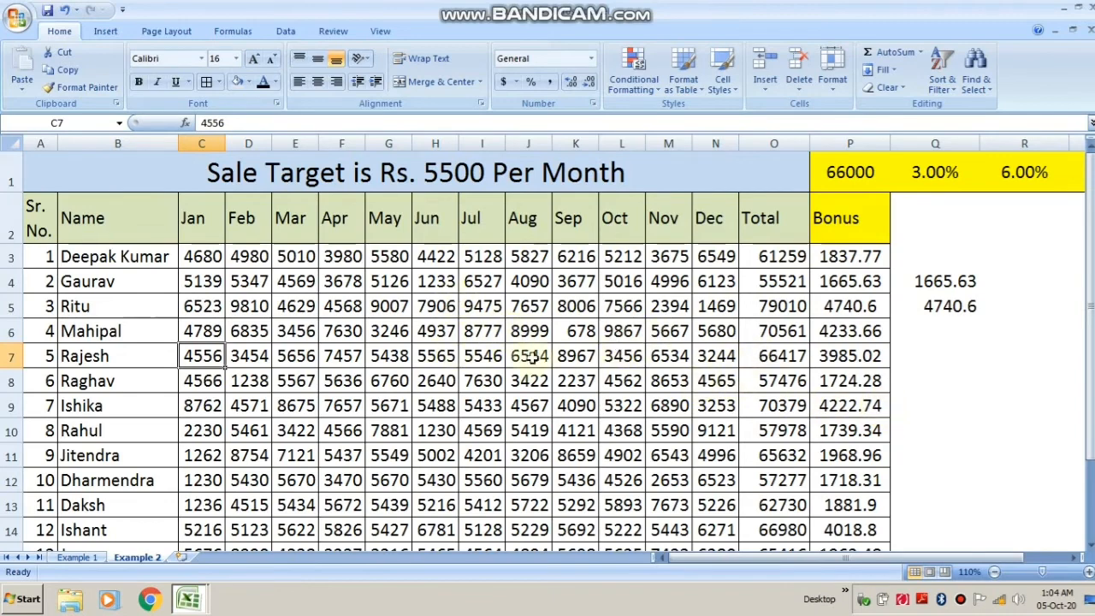
click(89, 558)
click(127, 561)
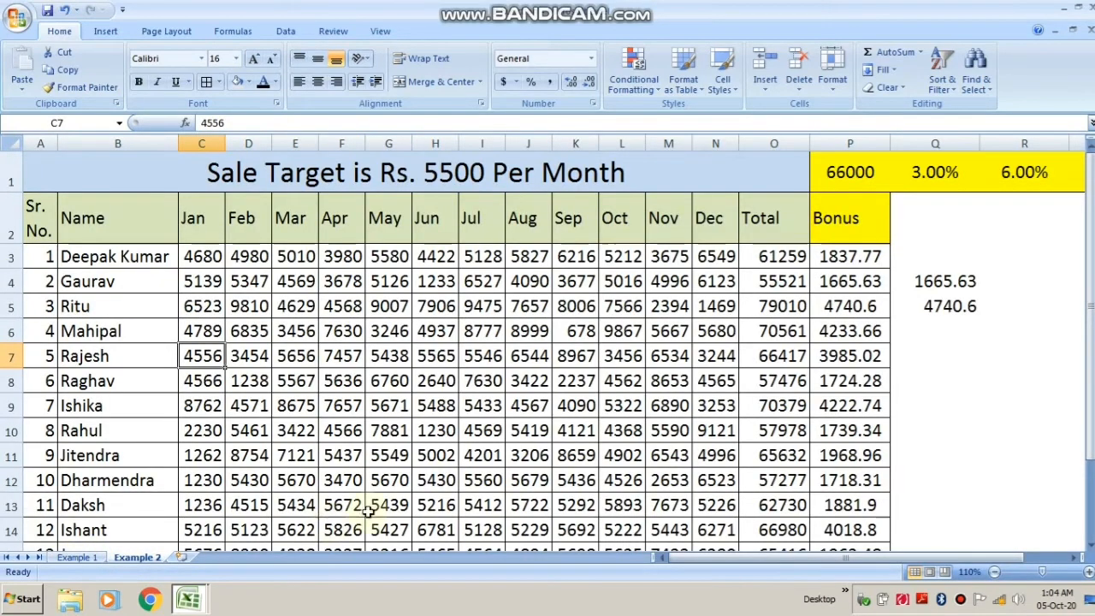